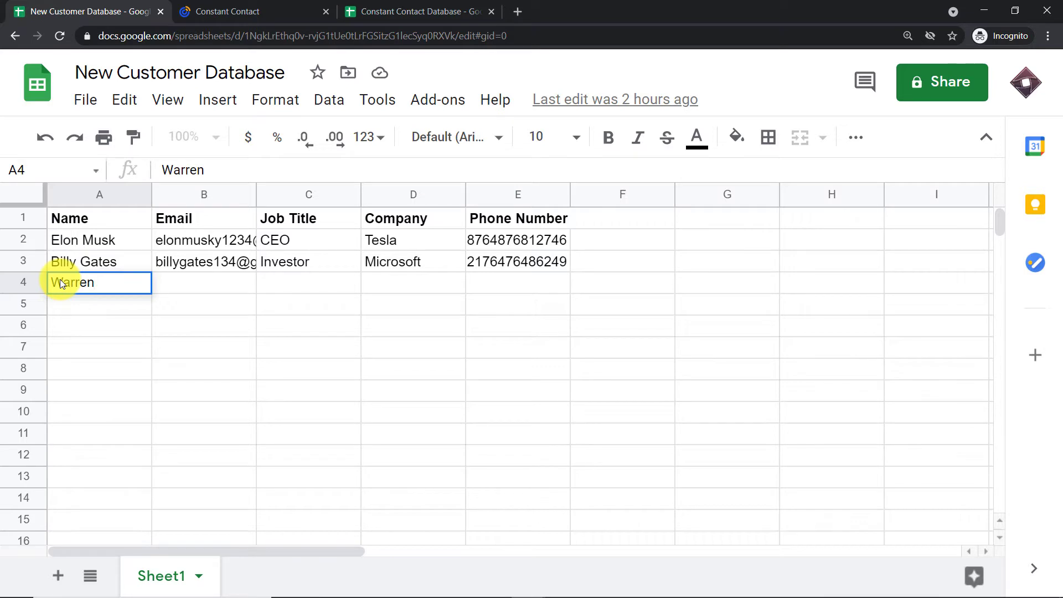
# Finish the third contact's full name and enter their e-mail address in row 4.
pyautogui.write('Buffet')
pyautogui.click(174, 284)
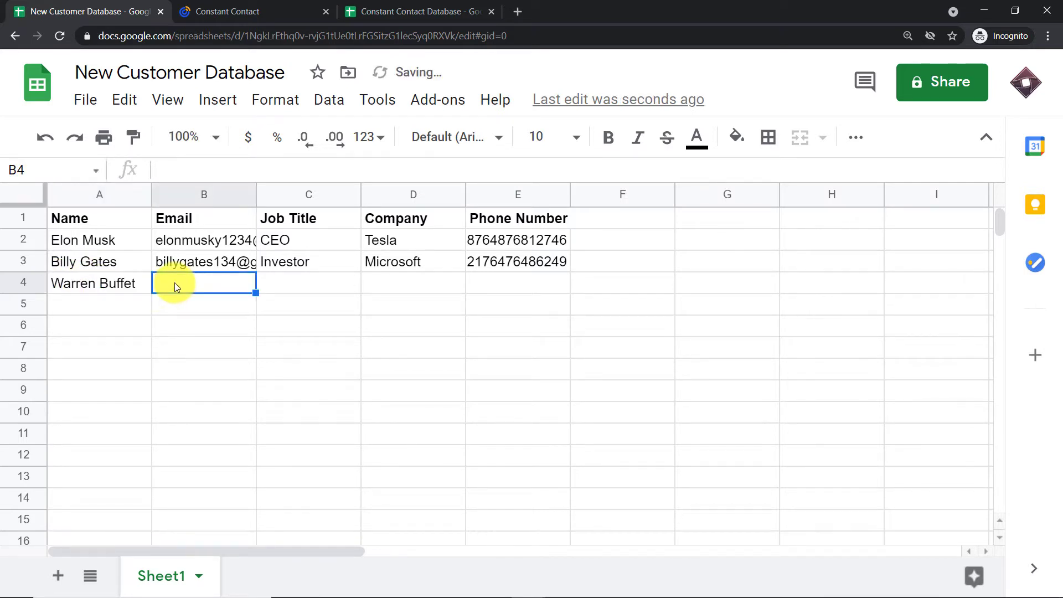
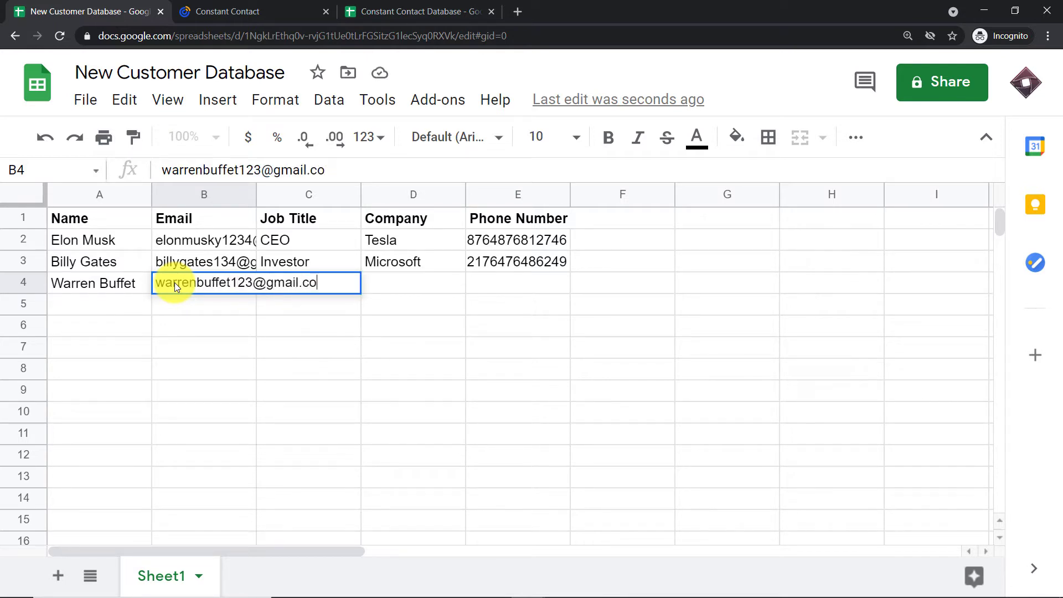
pyautogui.click(358, 265)
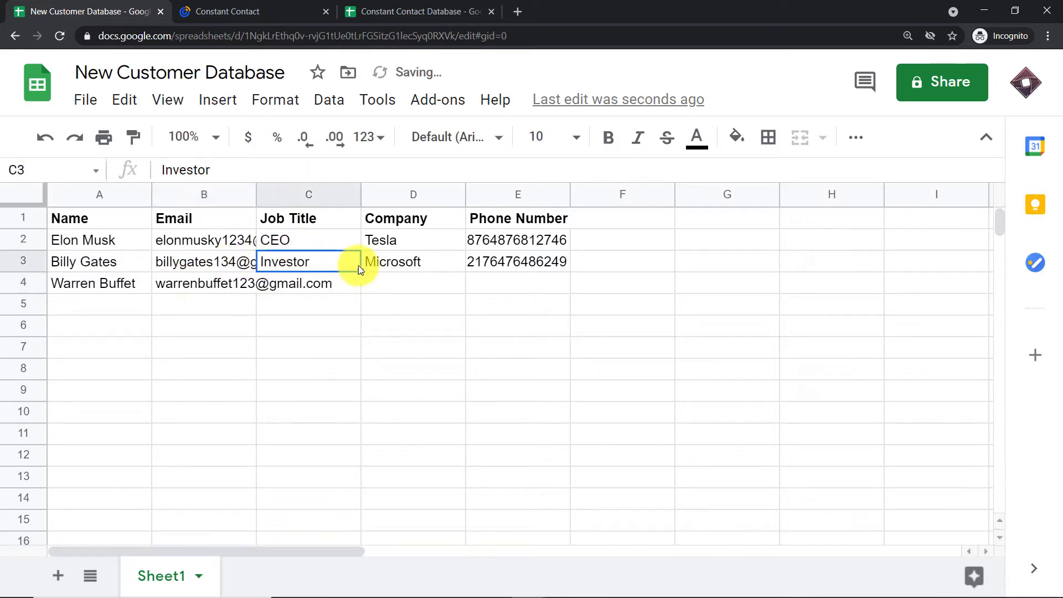
# Enter job title Investor, company Hathway and the contact's phone number in row 4.
pyautogui.click(341, 286)
pyautogui.write('Investor')
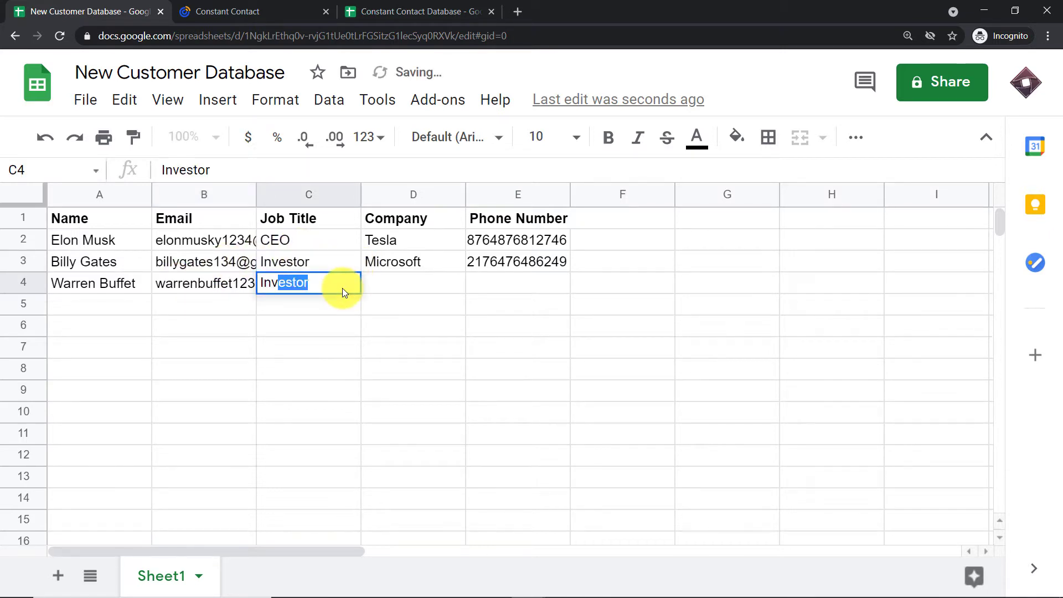
pyautogui.click(414, 289)
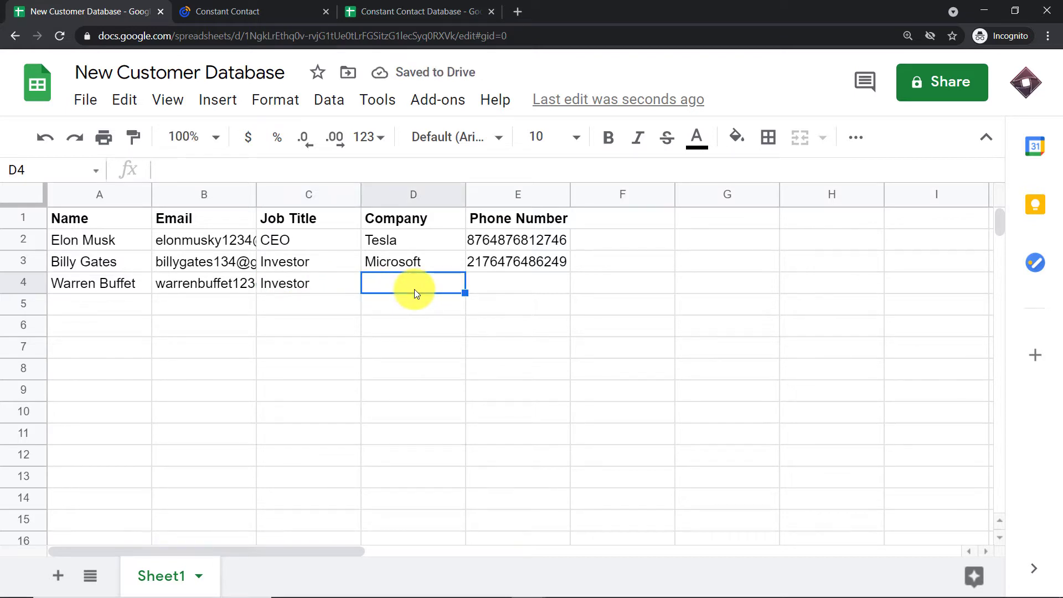
pyautogui.write('H')
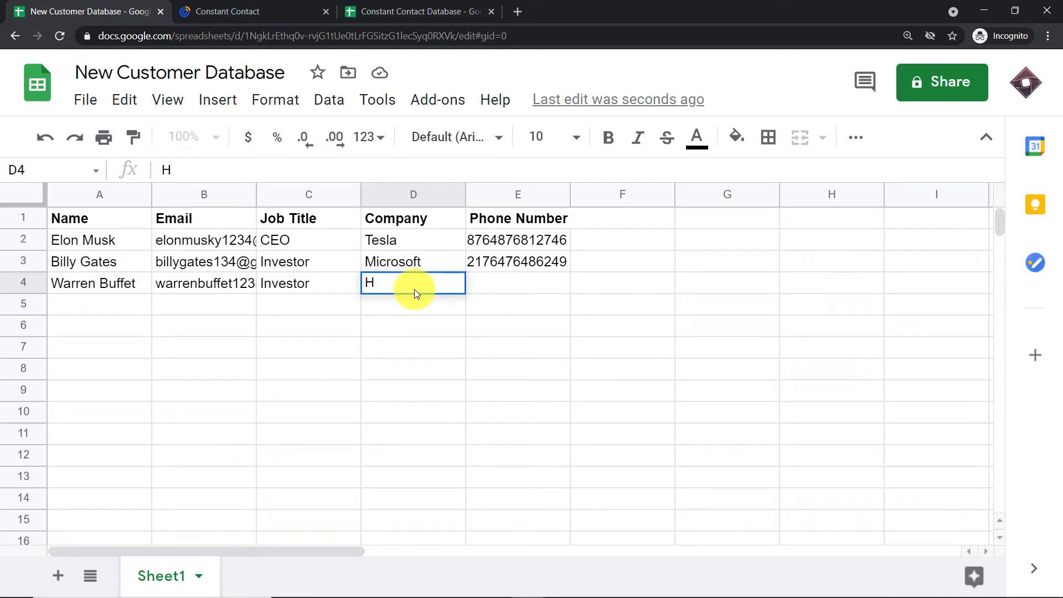
pyautogui.write('athway')
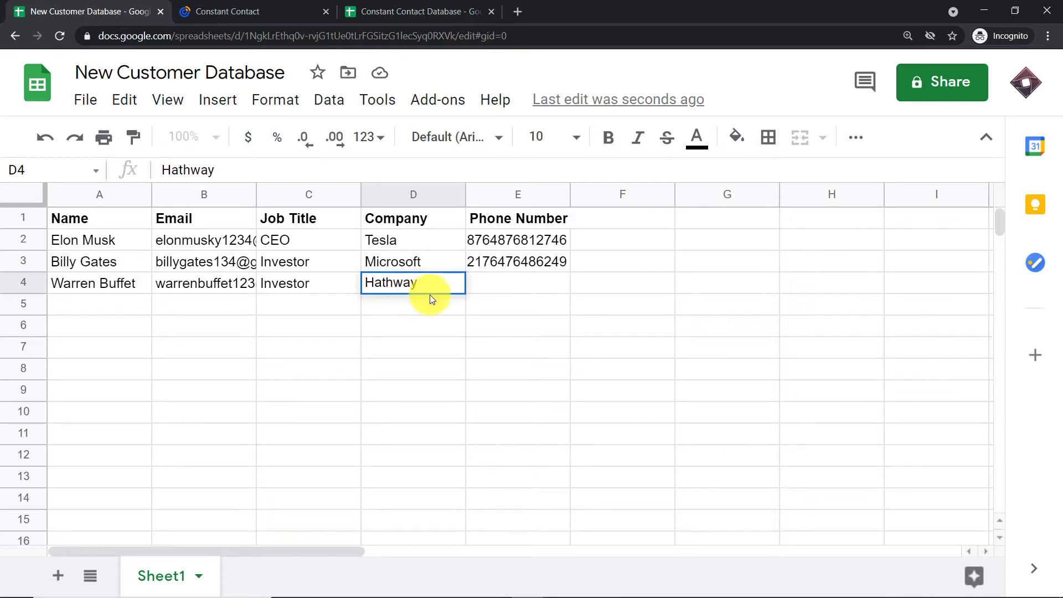
pyautogui.click(508, 283)
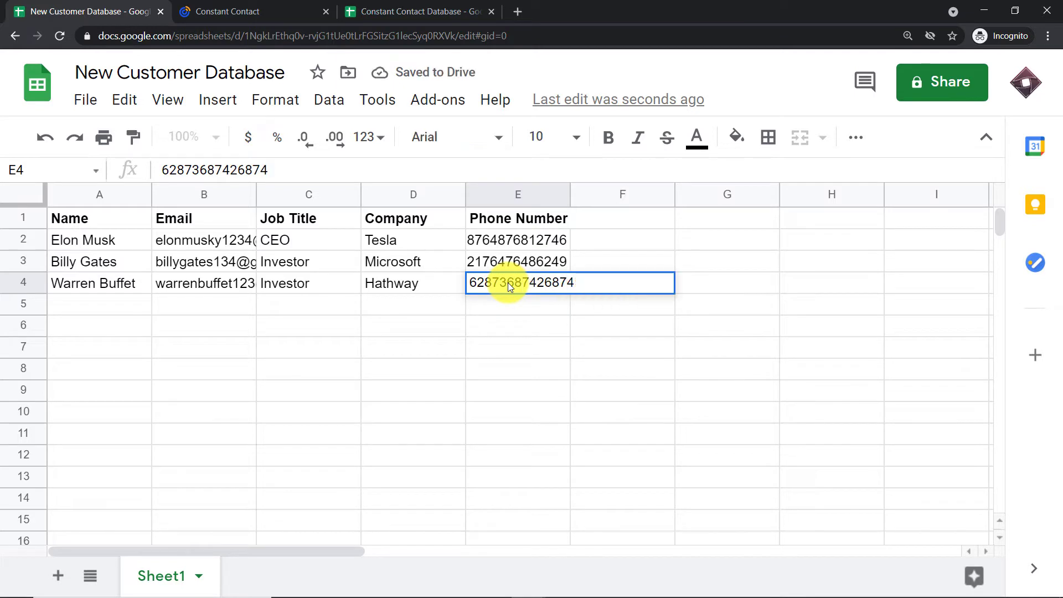
pyautogui.click(699, 227)
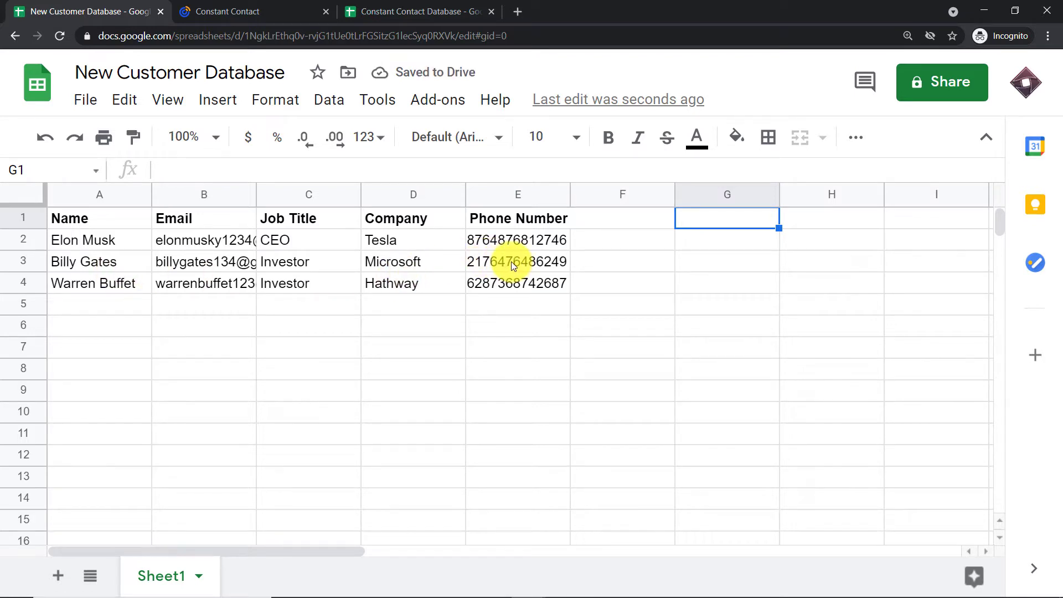
# Reload Constant Contact's General Interest list and review its 10 contacts, including the Hathway contact.
pyautogui.click(258, 13)
pyautogui.click(671, 397)
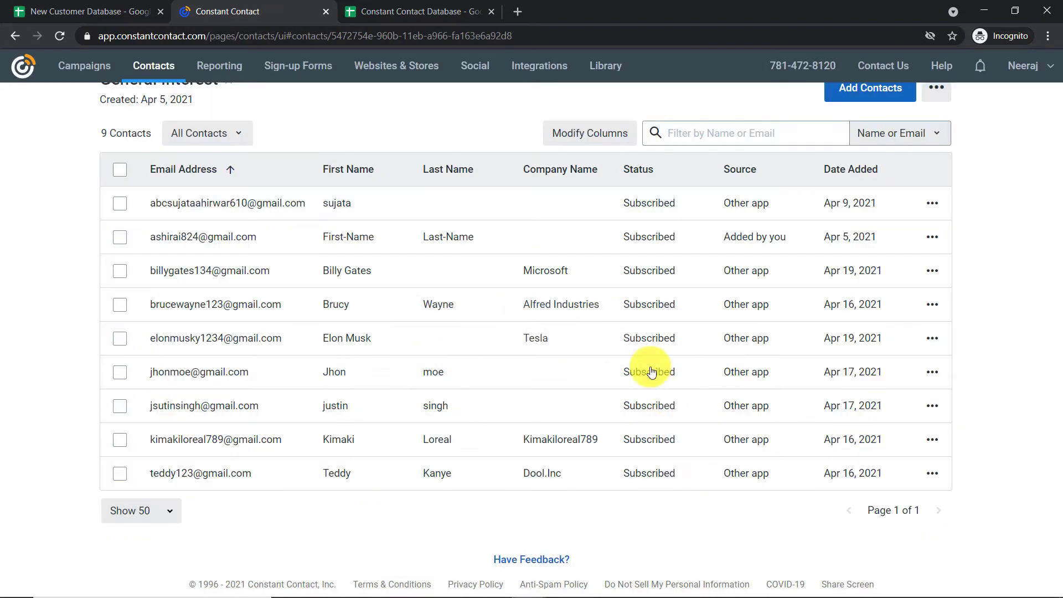
pyautogui.click(56, 39)
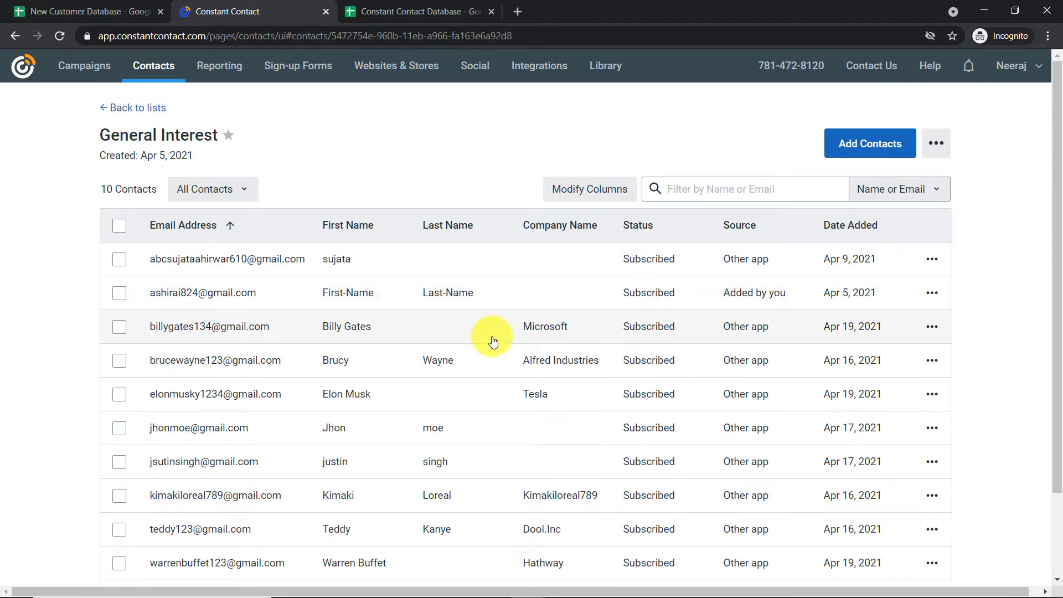
pyautogui.scroll(-2, 491, 340)
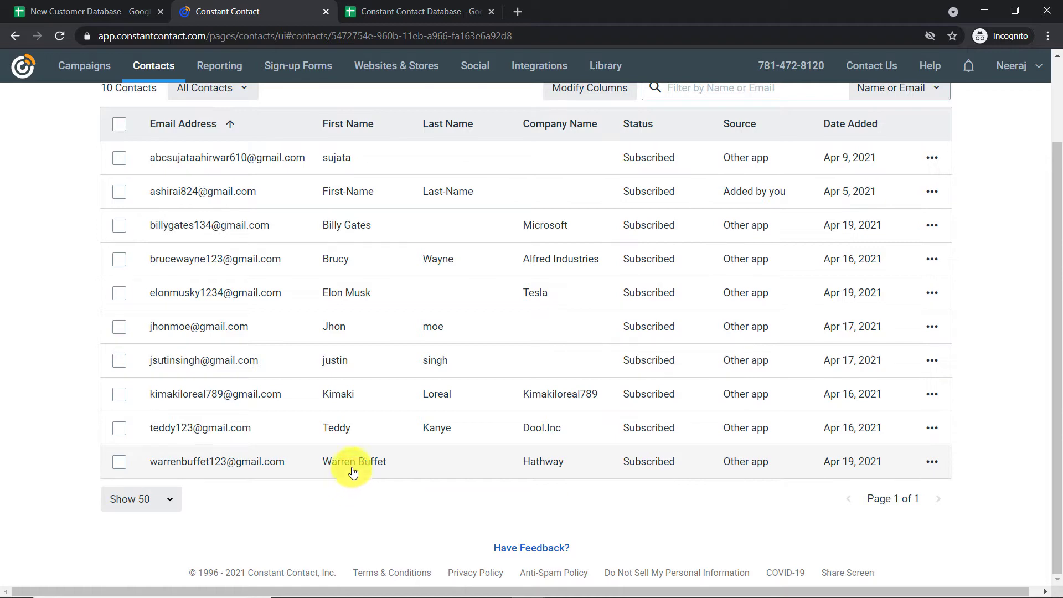
pyautogui.scroll(2, 320, 432)
pyautogui.click(88, 15)
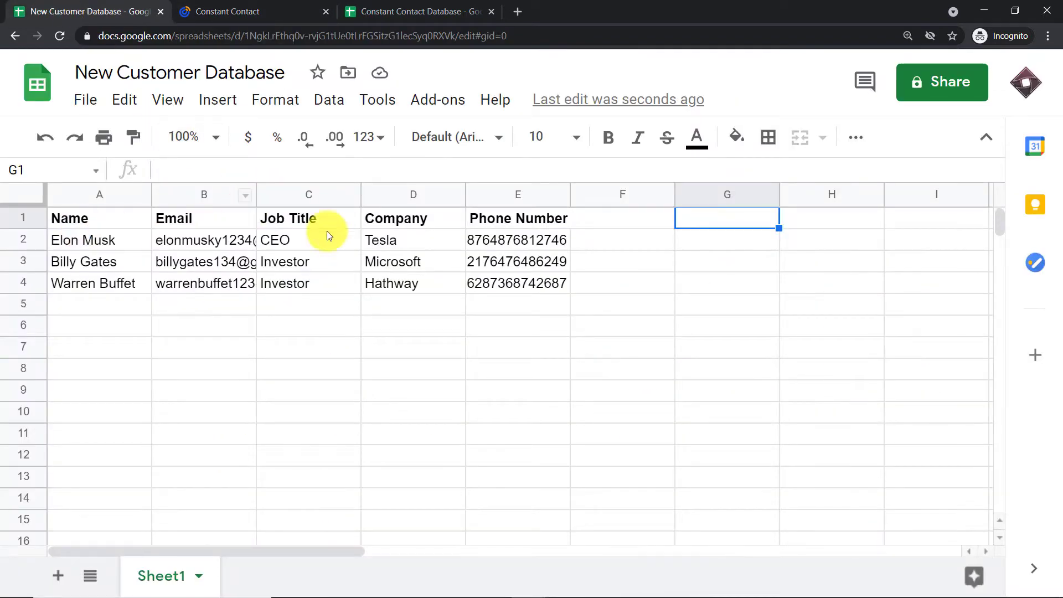
pyautogui.click(244, 10)
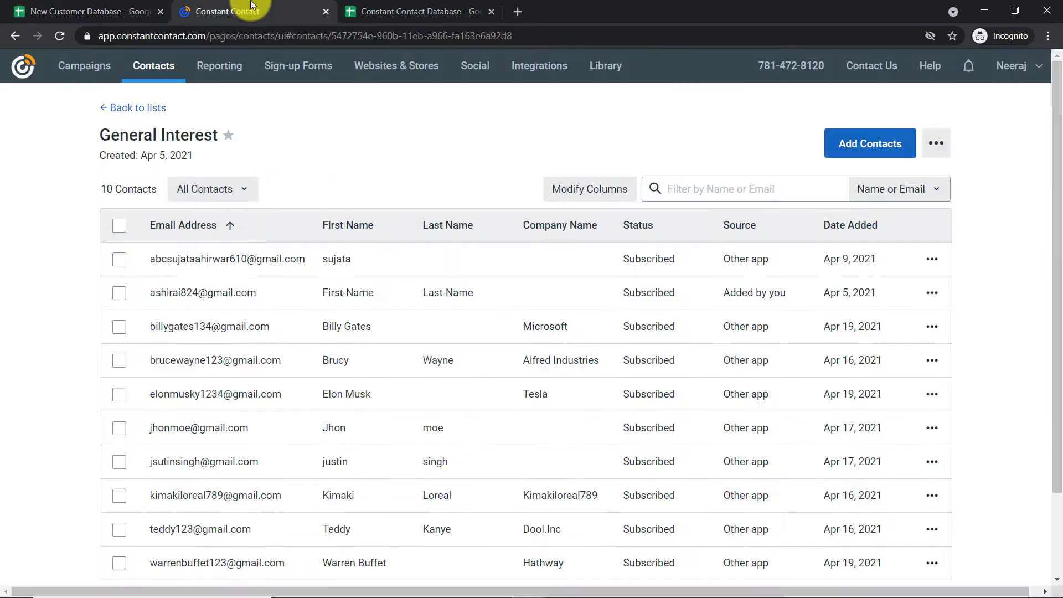
pyautogui.scroll(-2, 214, 380)
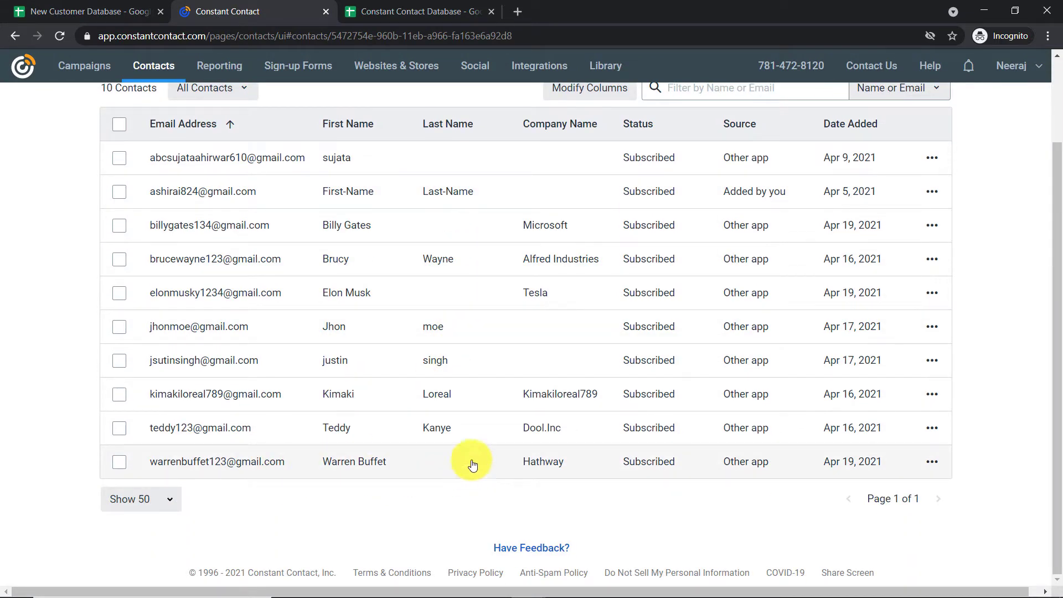
# Load pabbly.com in a new tab, sign in, and scroll the All Apps page to Connect.
pyautogui.click(517, 11)
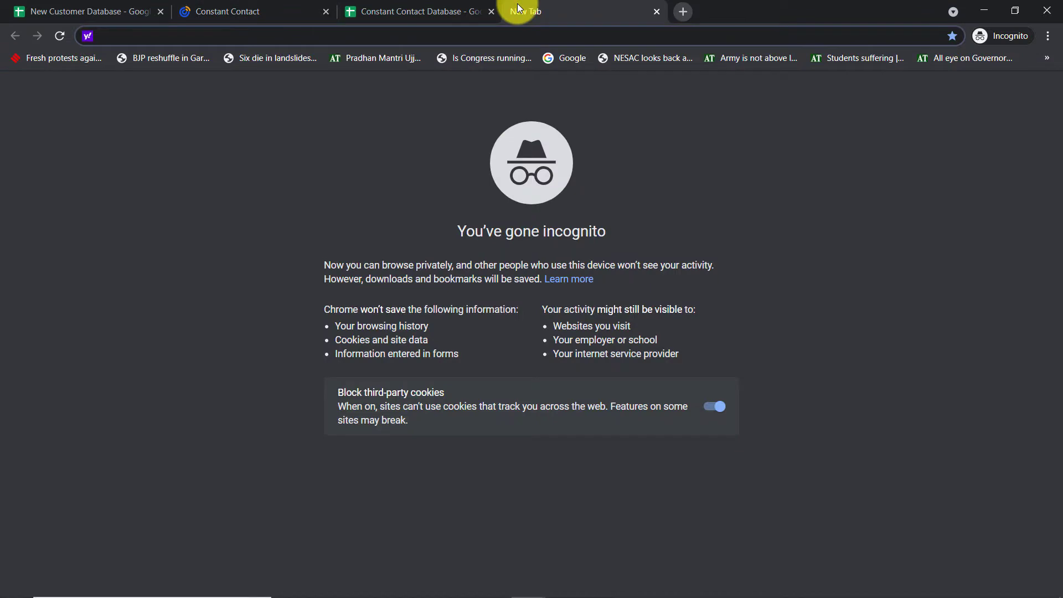
pyautogui.write('p')
pyautogui.press('Return')
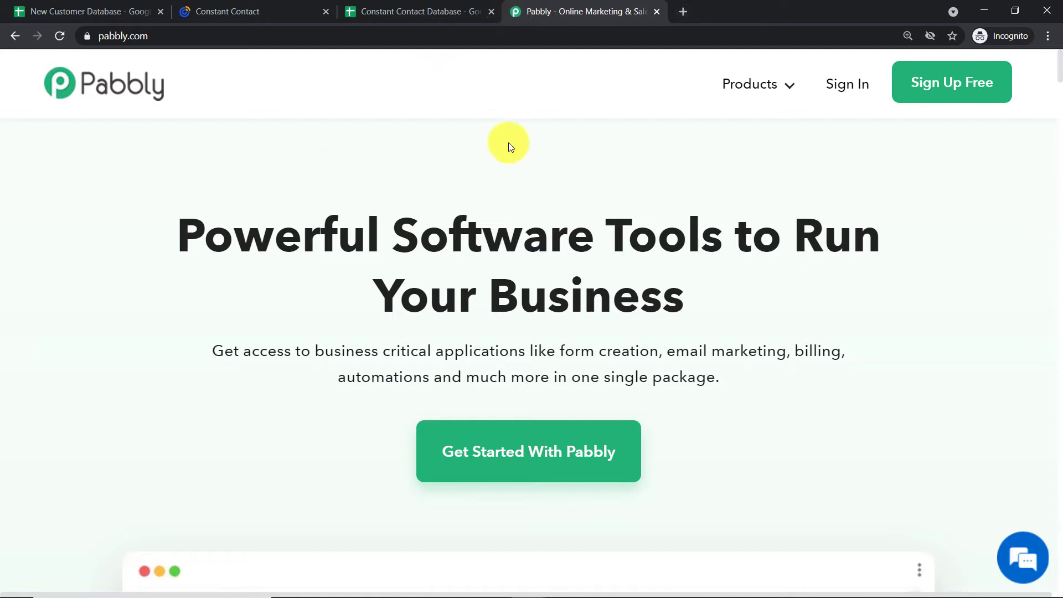
pyautogui.click(846, 83)
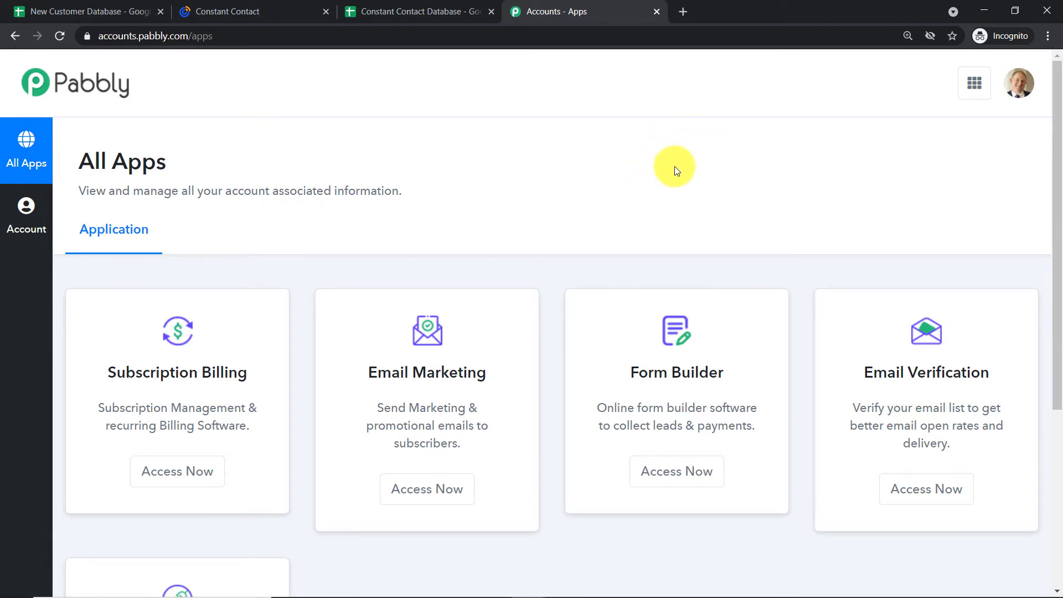
pyautogui.scroll(-5, 675, 167)
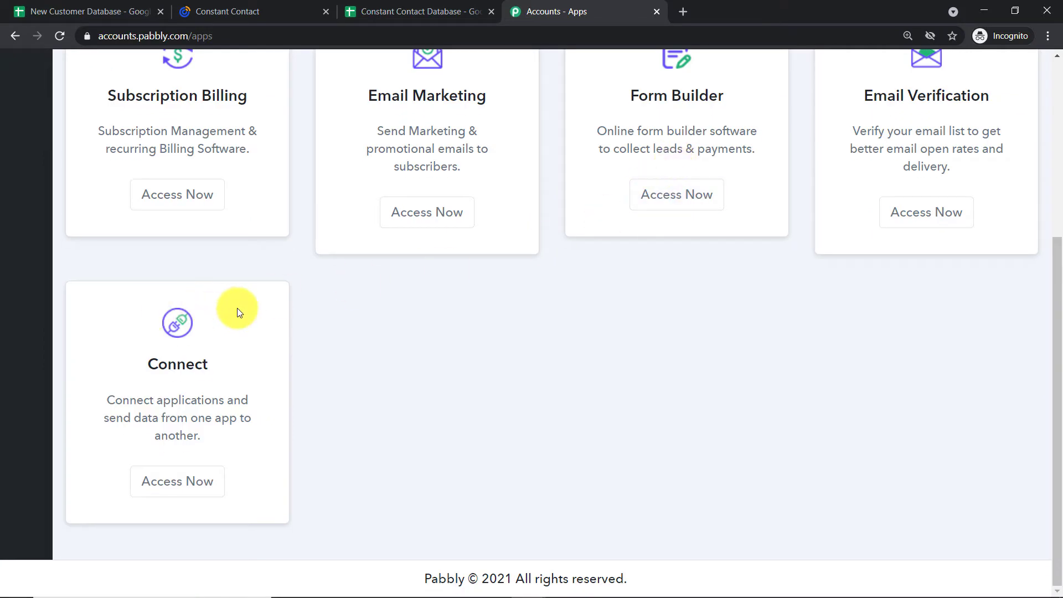
# Open Pabbly Connect and start a new workflow named 'Google Sheets To Constant Contact'.
pyautogui.click(187, 481)
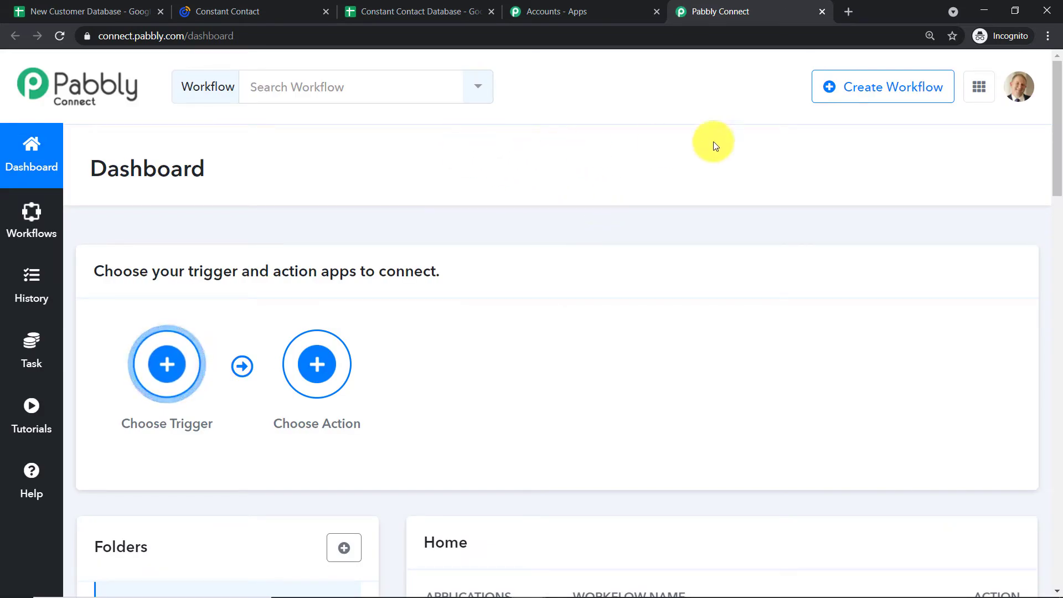
pyautogui.click(870, 92)
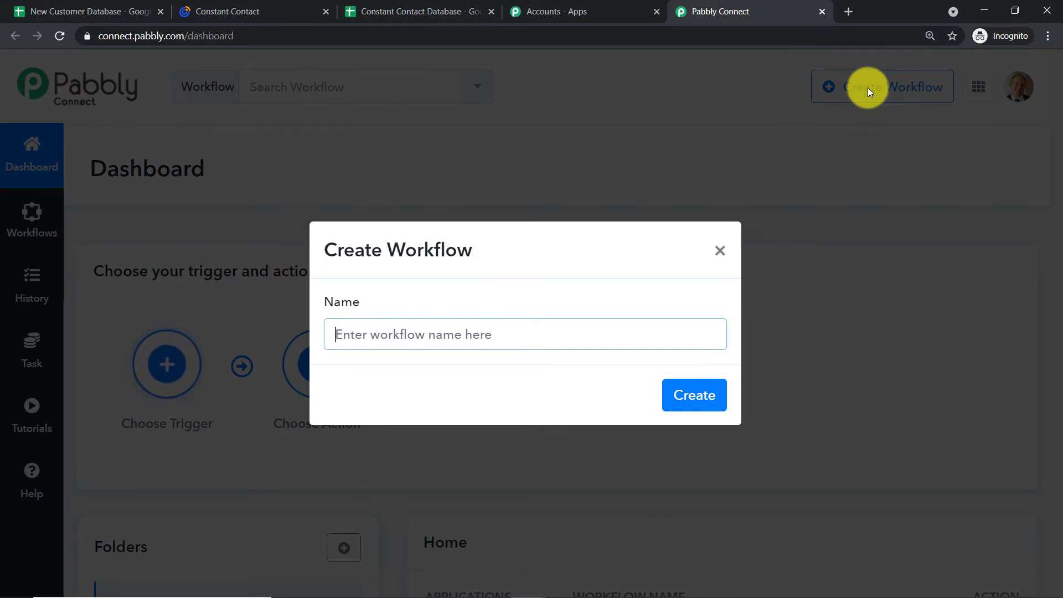
pyautogui.write('Googl')
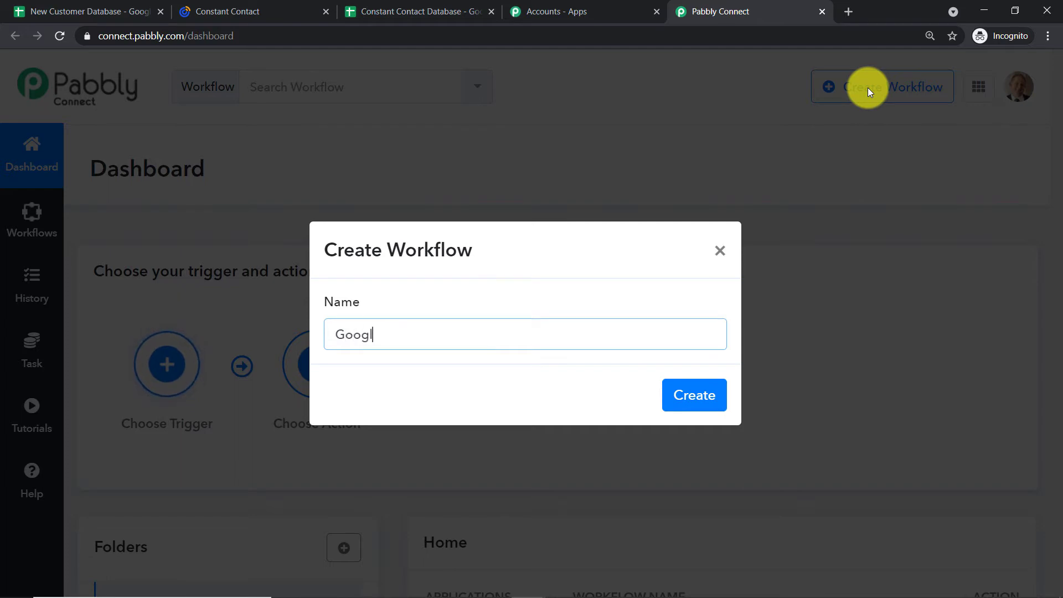
pyautogui.write('e Sheets ')
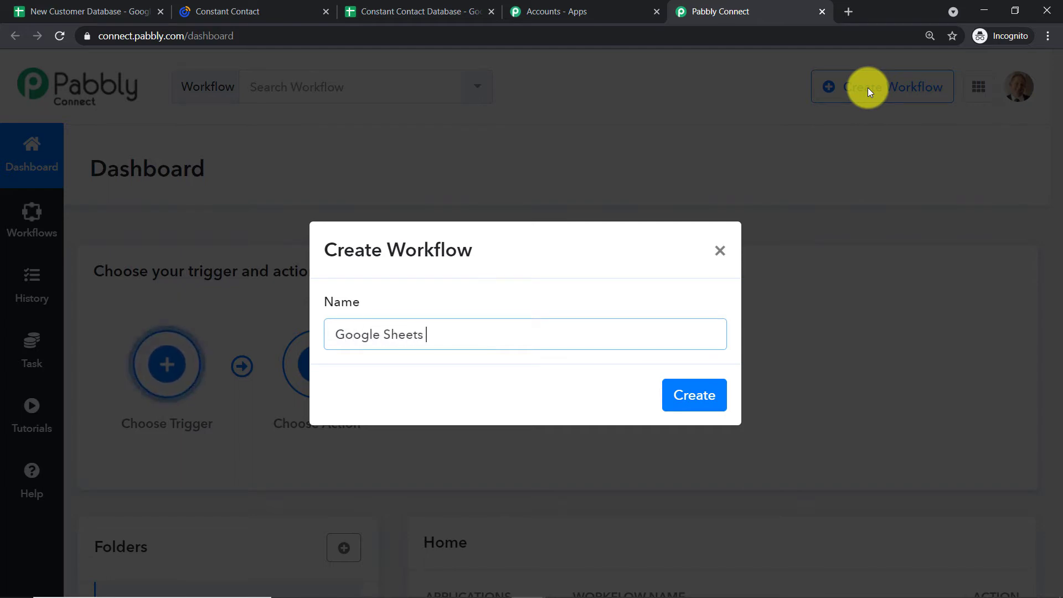
pyautogui.write('To Con')
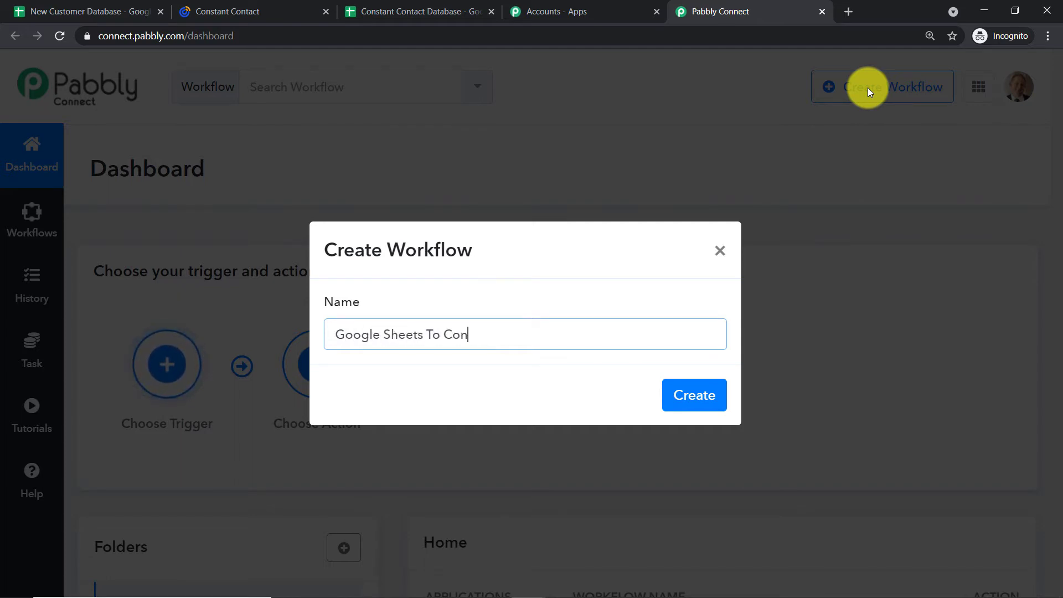
pyautogui.write('tsa')
pyautogui.press('BackSpace')
pyautogui.press('BackSpace')
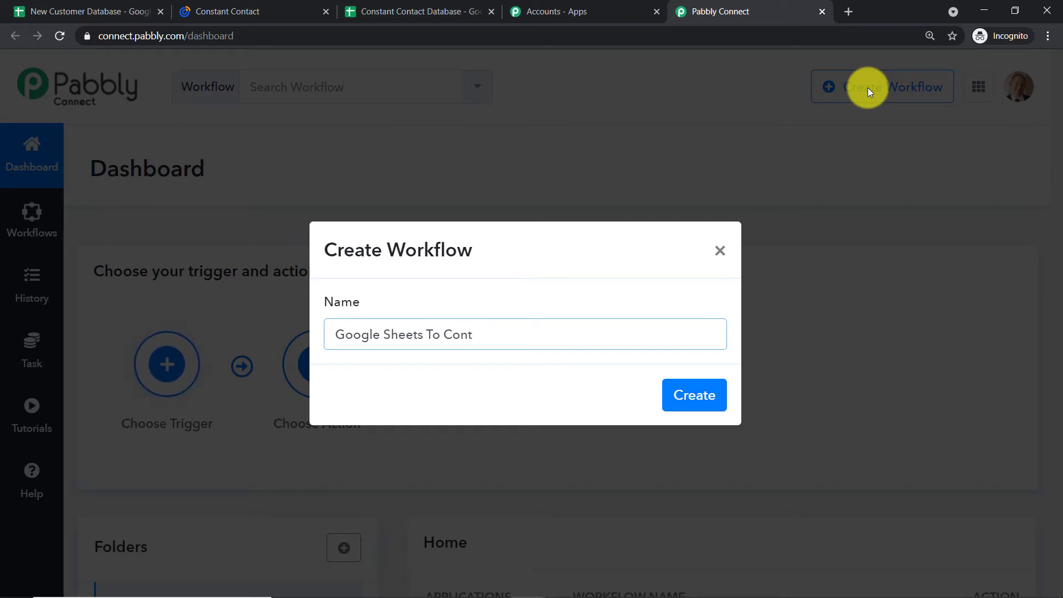
pyautogui.press('BackSpace')
pyautogui.write('stant')
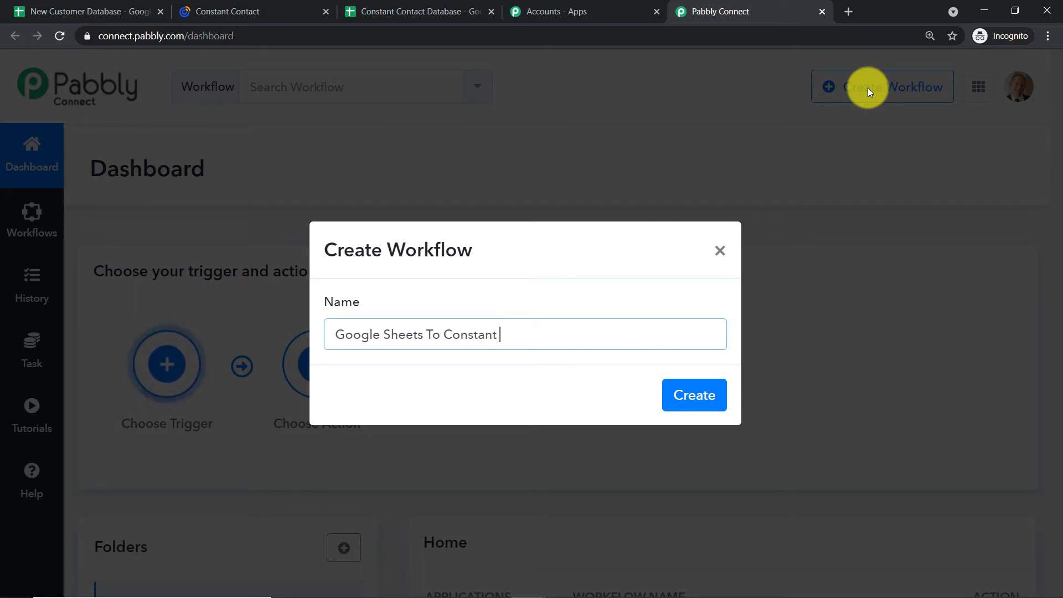
pyautogui.write(' Conatct')
pyautogui.press('BackSpace')
pyautogui.press('BackSpace')
pyautogui.press('BackSpace')
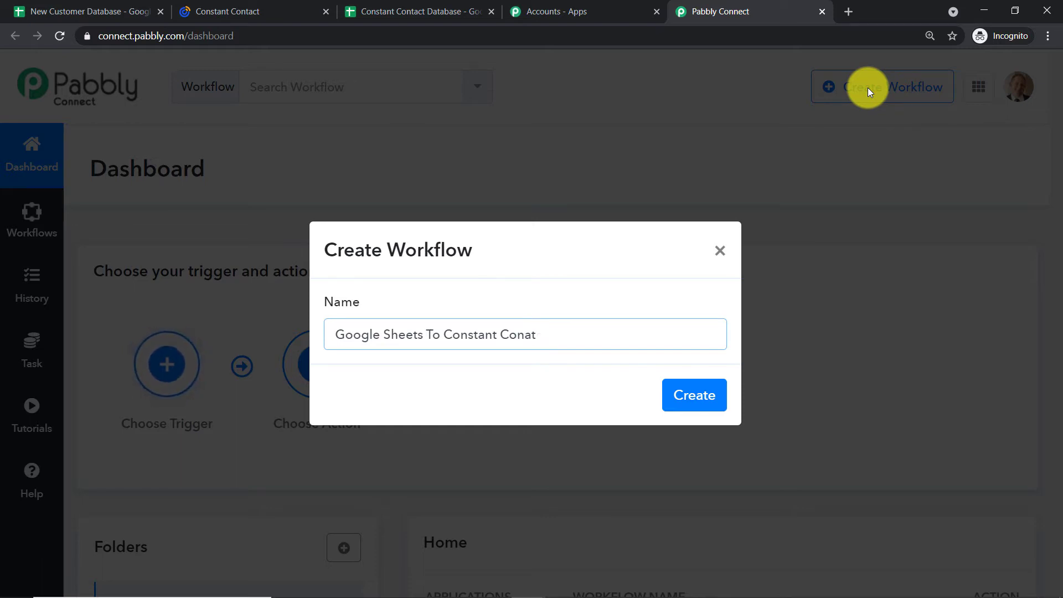
pyautogui.press('BackSpace')
# Create the workflow and choose Google Sheets as its trigger app.
pyautogui.write('tact')
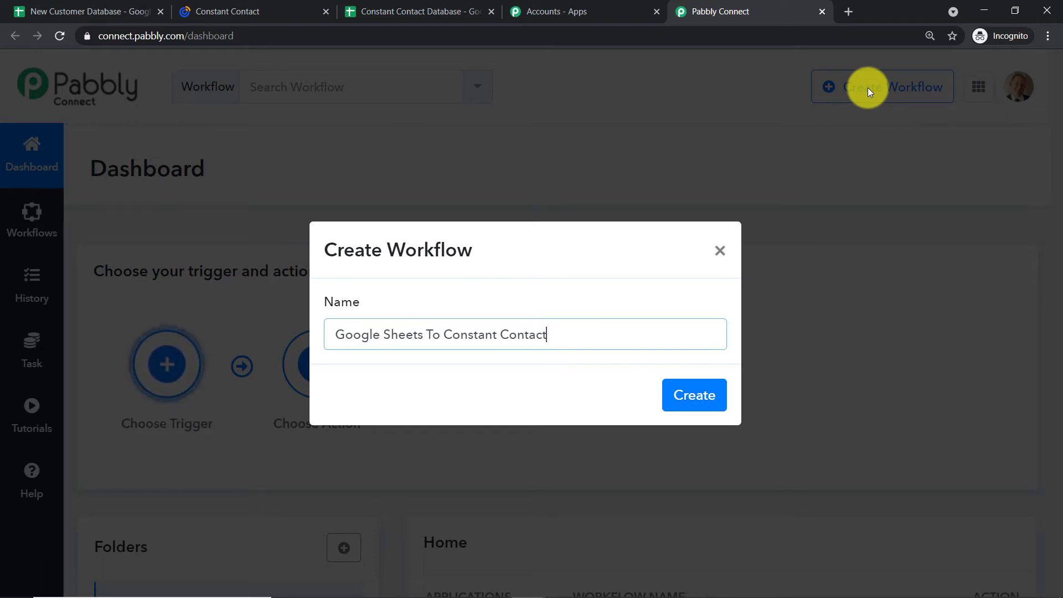
pyautogui.click(699, 398)
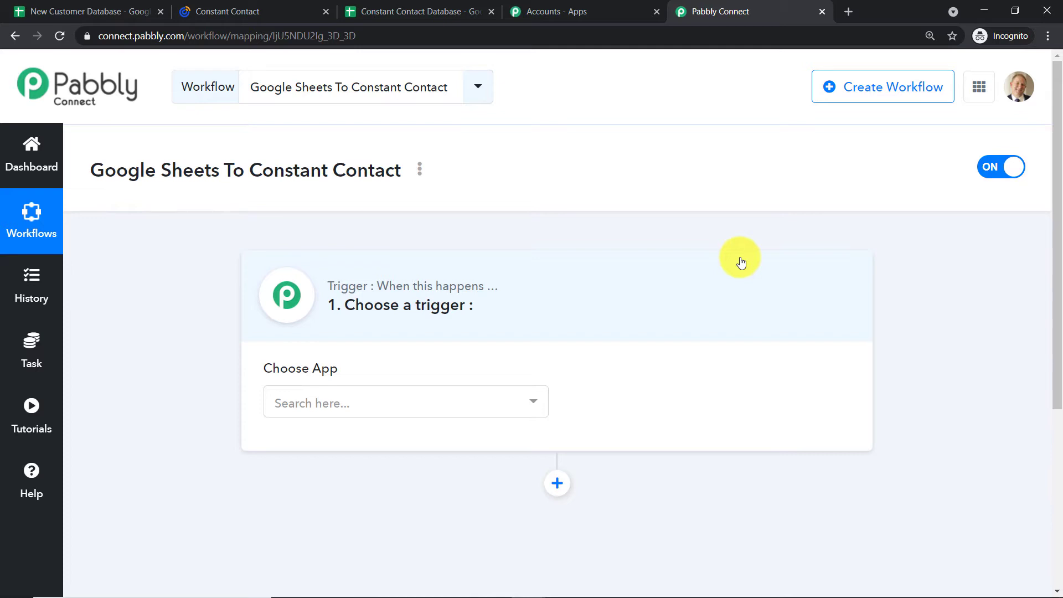
pyautogui.click(337, 401)
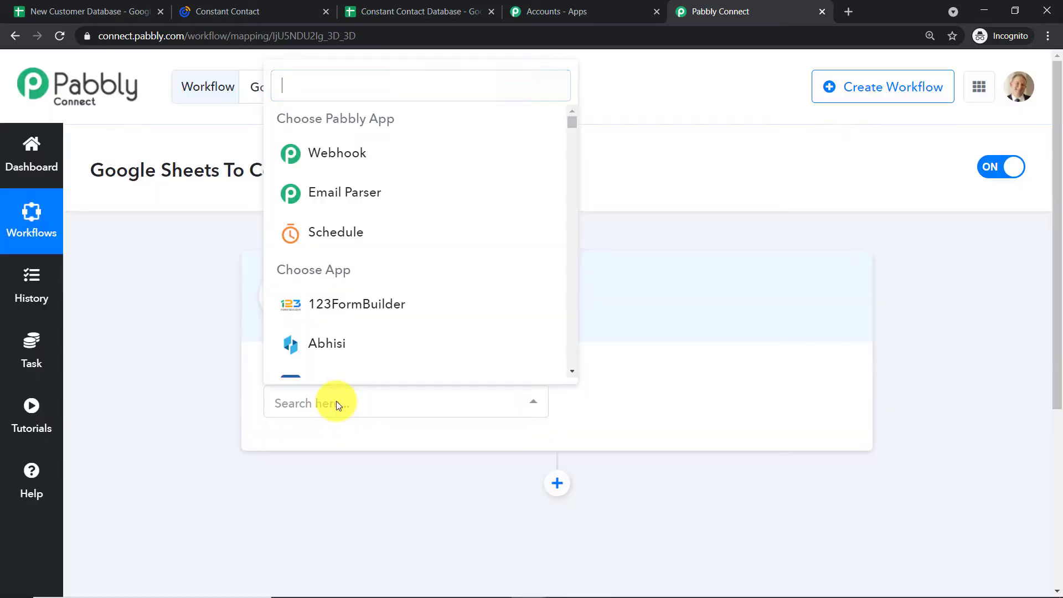
pyautogui.write('google')
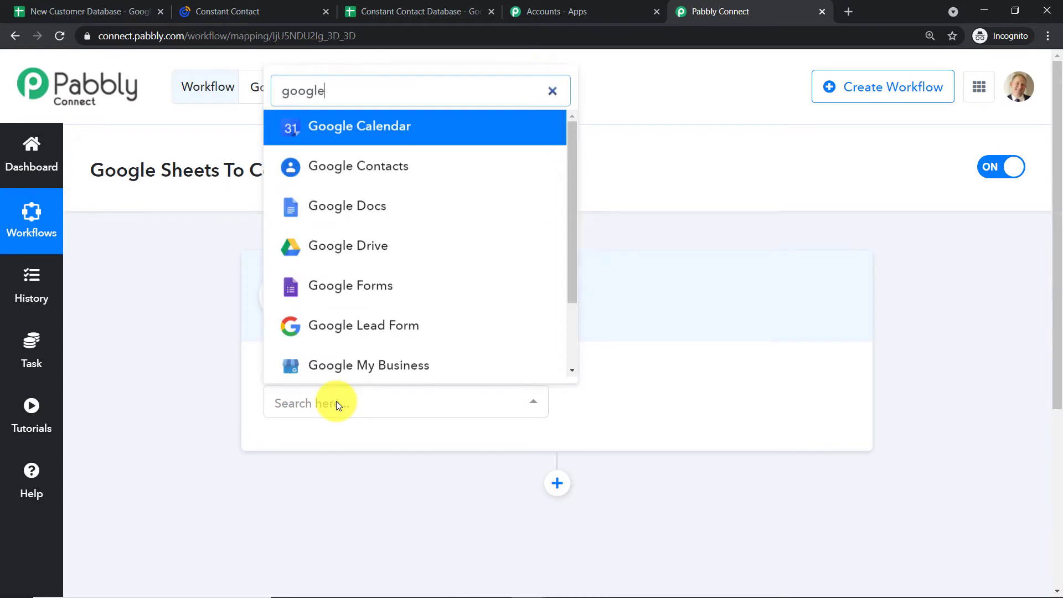
pyautogui.write(' sheets')
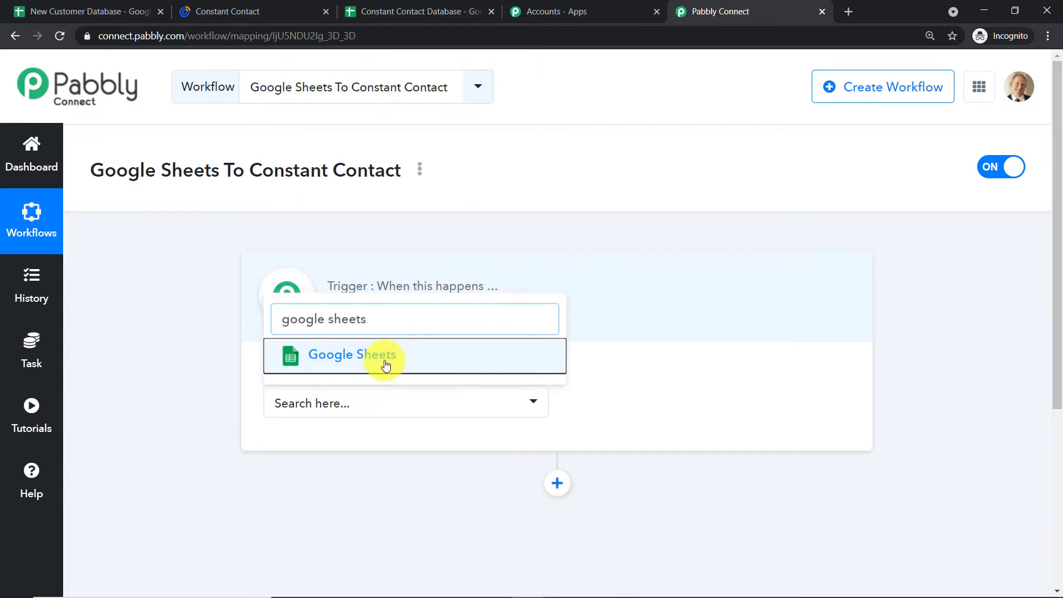
pyautogui.click(386, 364)
# Set the trigger event to New Spreadsheet Row, revealing the webhook URL.
pyautogui.click(639, 412)
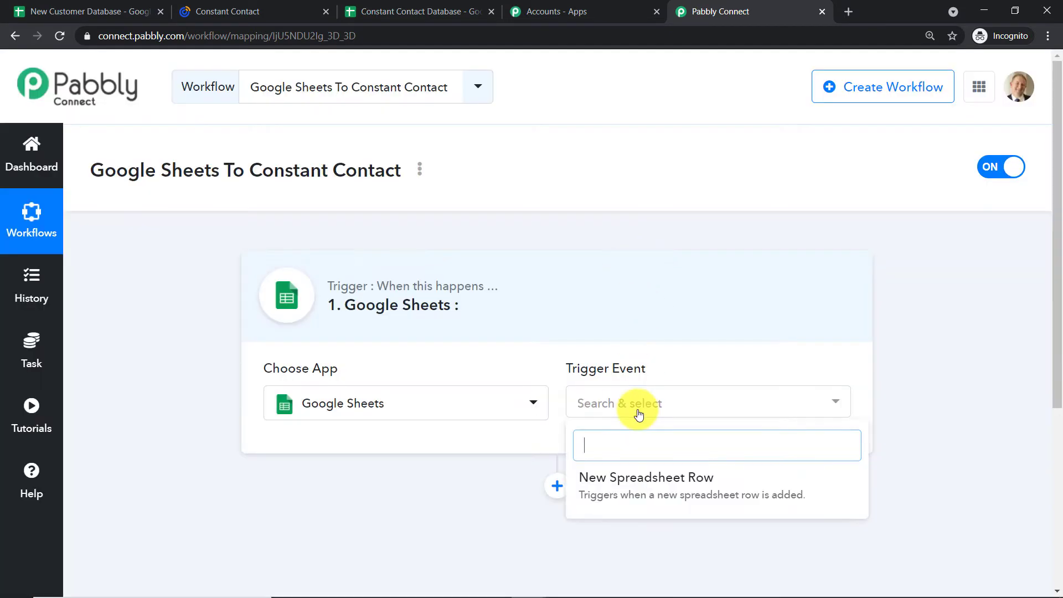
pyautogui.click(636, 488)
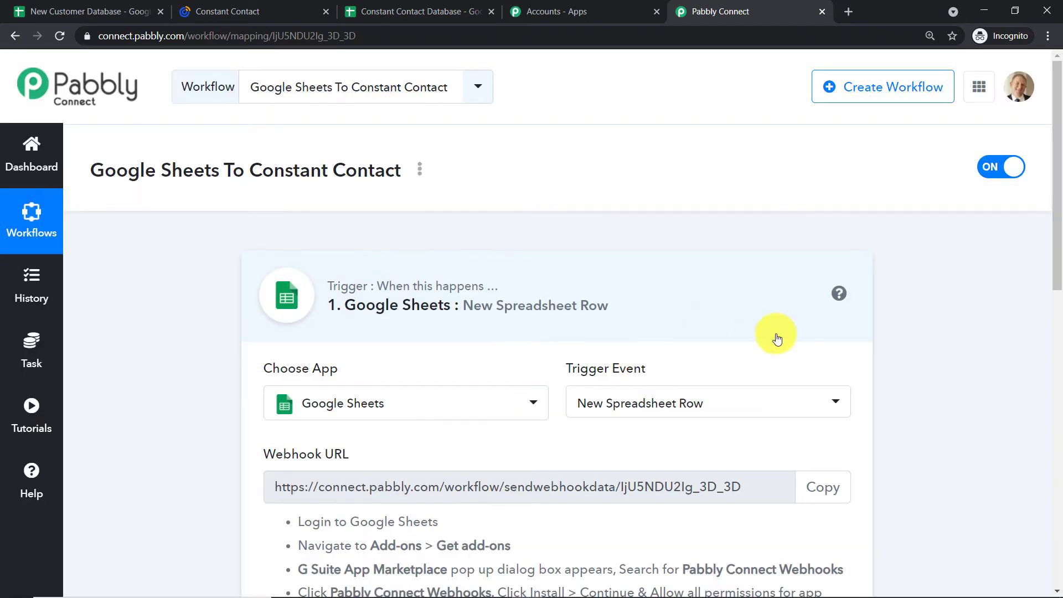
pyautogui.scroll(-1, 777, 338)
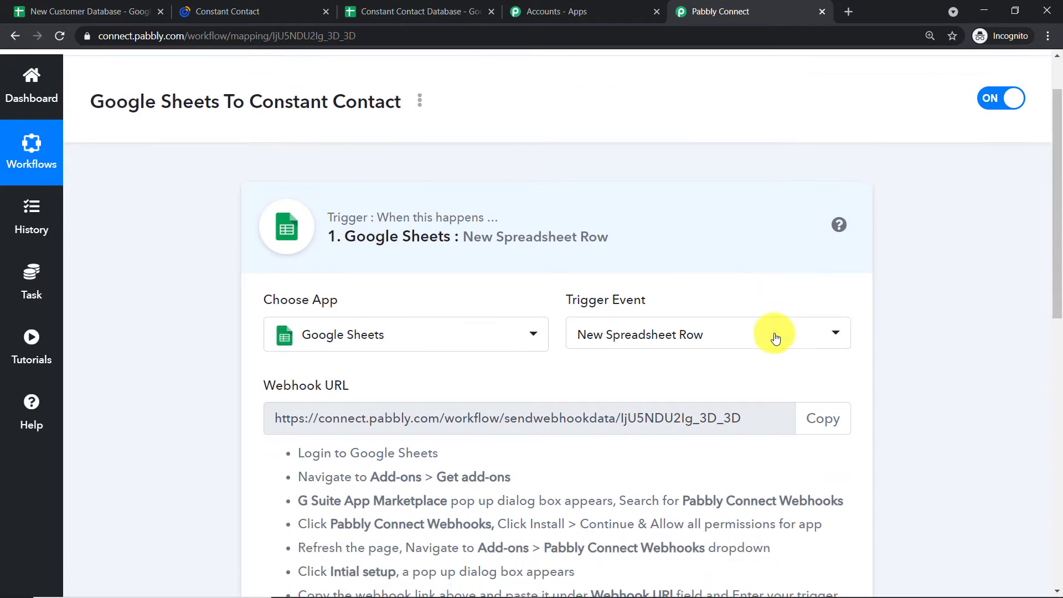
pyautogui.scroll(-1, 775, 337)
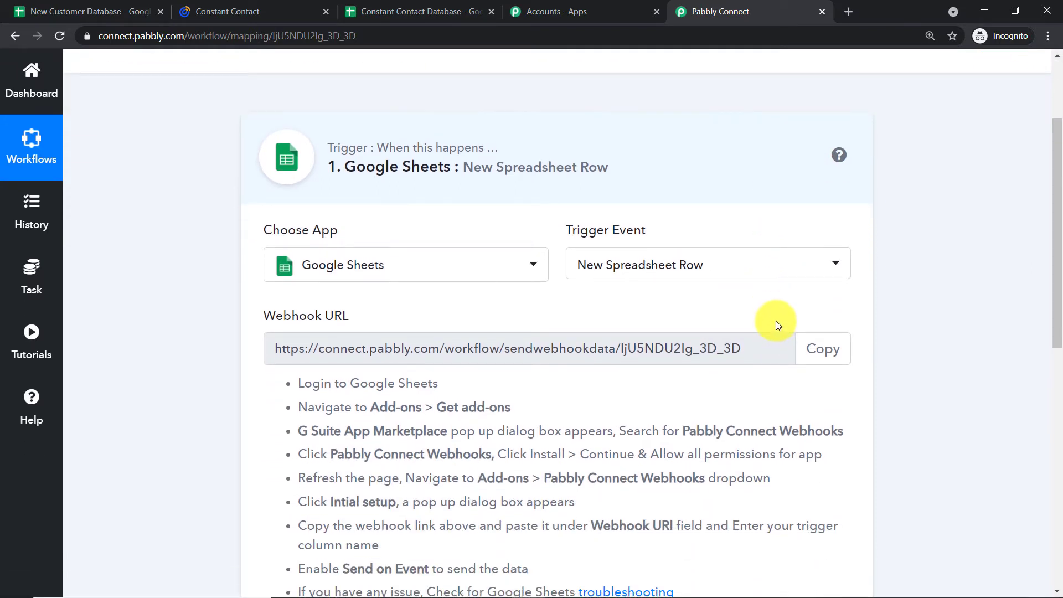
pyautogui.click(698, 264)
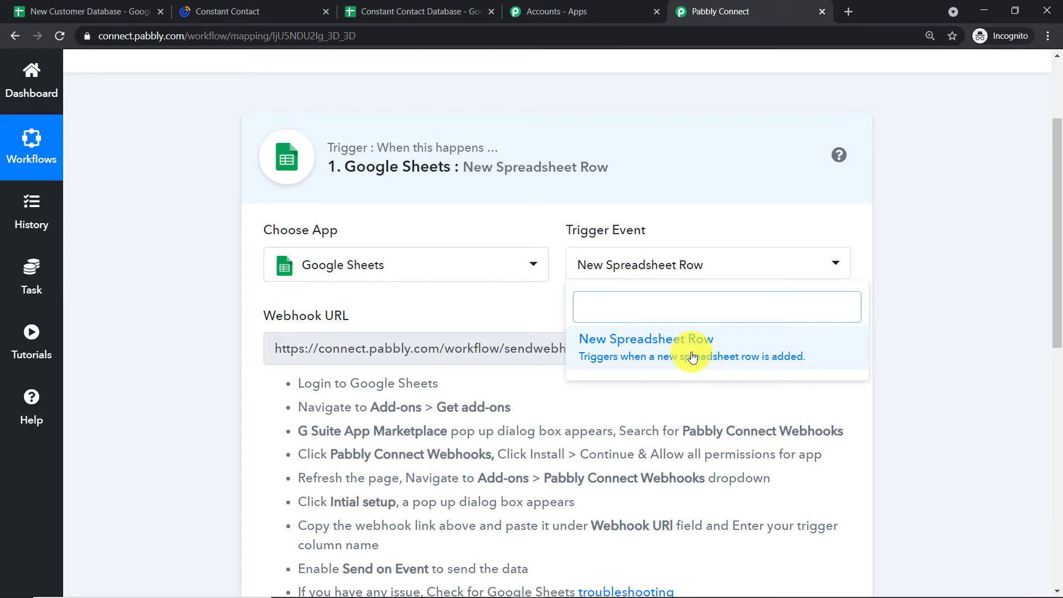
pyautogui.click(502, 219)
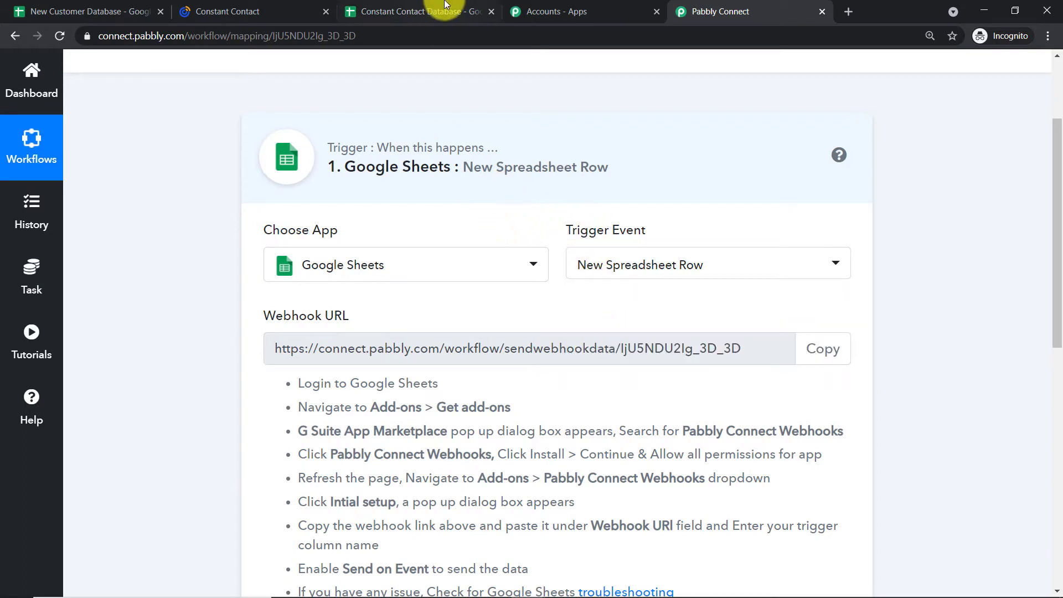
# Close the New Customer Database spreadsheet and return to the Constant Contact Database sheet.
pyautogui.click(443, 11)
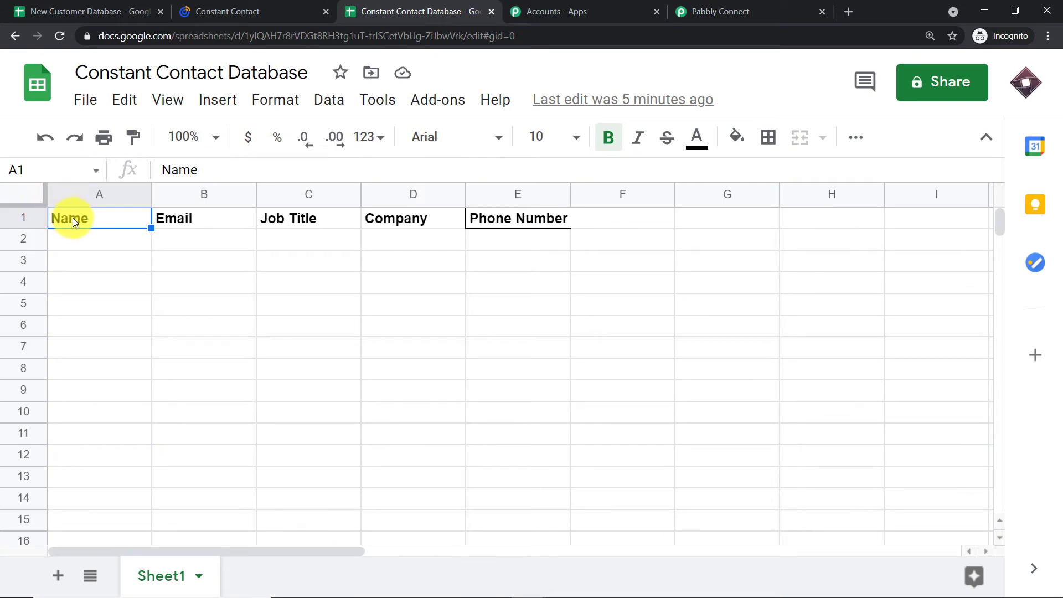
pyautogui.click(61, 6)
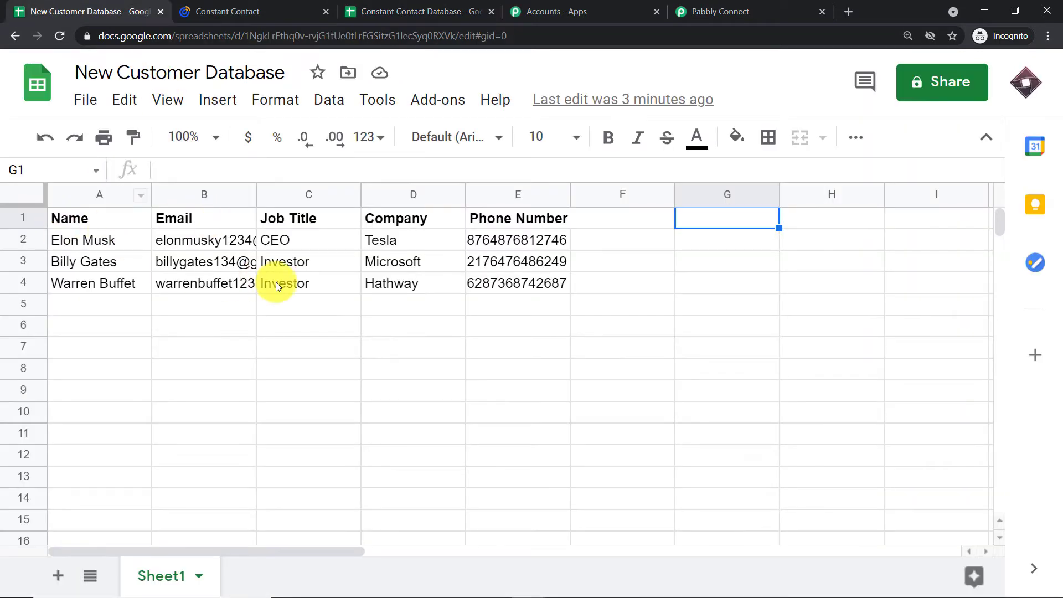
pyautogui.click(161, 11)
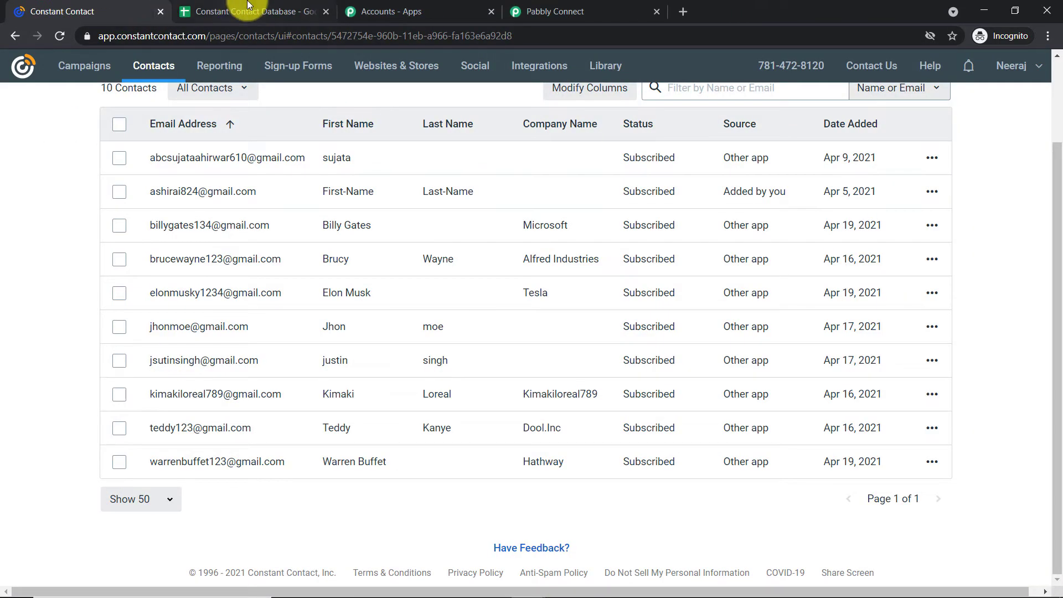
pyautogui.click(244, 10)
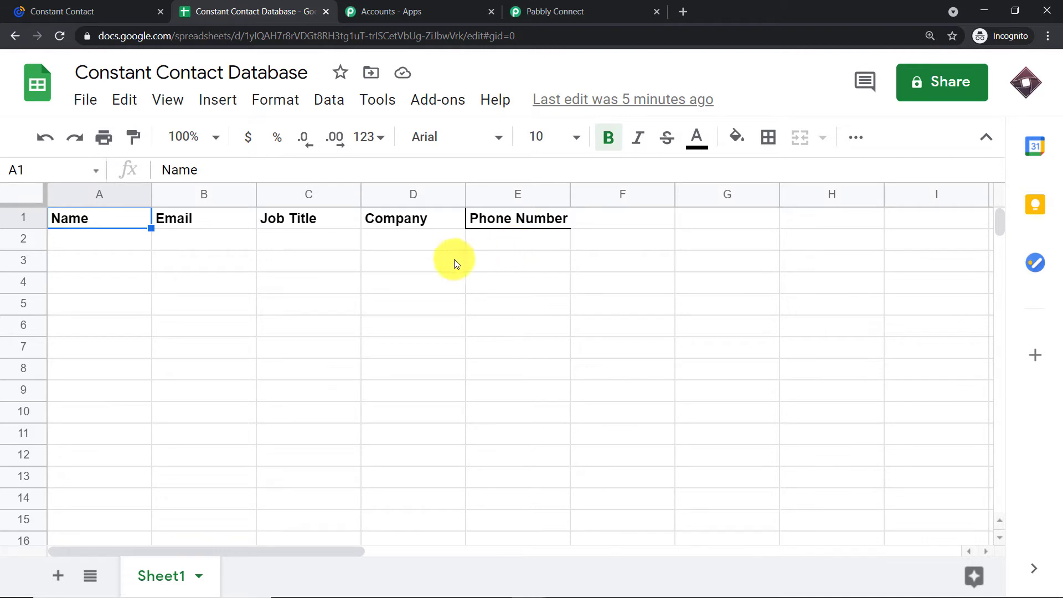
# Confirm the Pabbly Connect Webhooks add-on is installed and view its menu options.
pyautogui.click(448, 104)
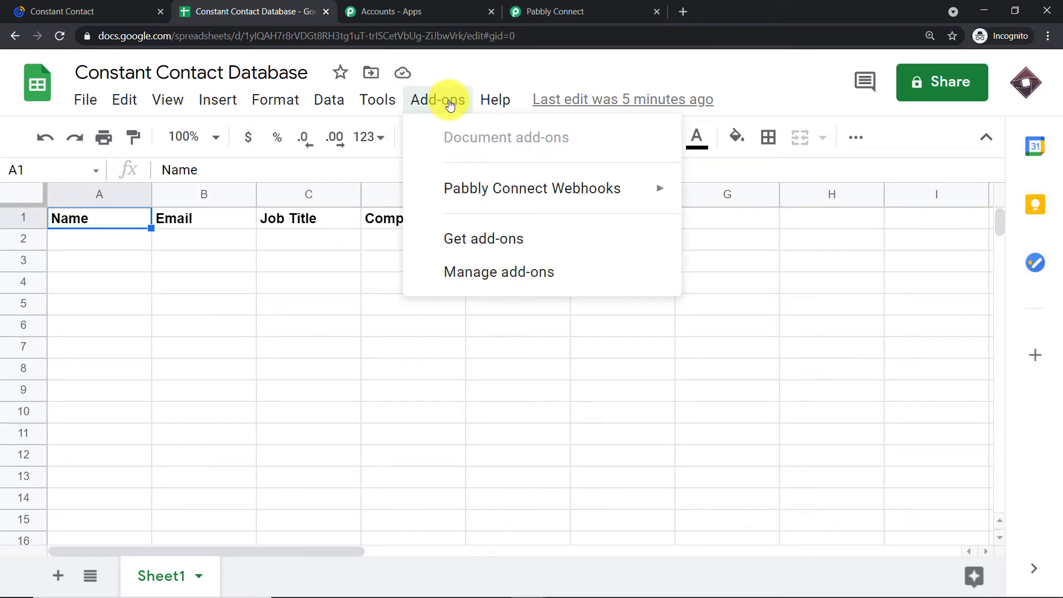
pyautogui.moveTo(464, 201)
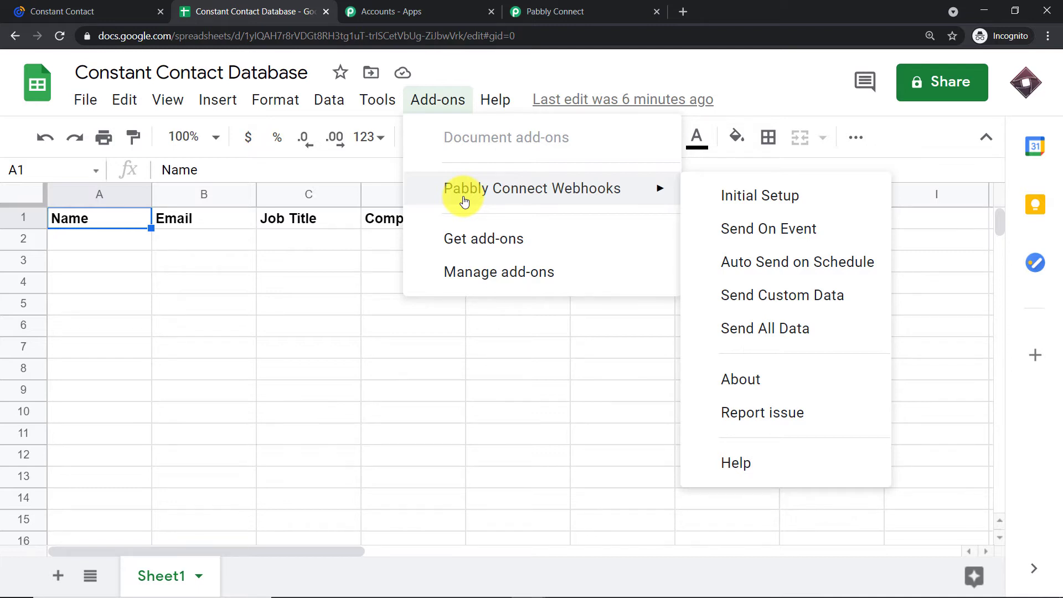
pyautogui.click(501, 247)
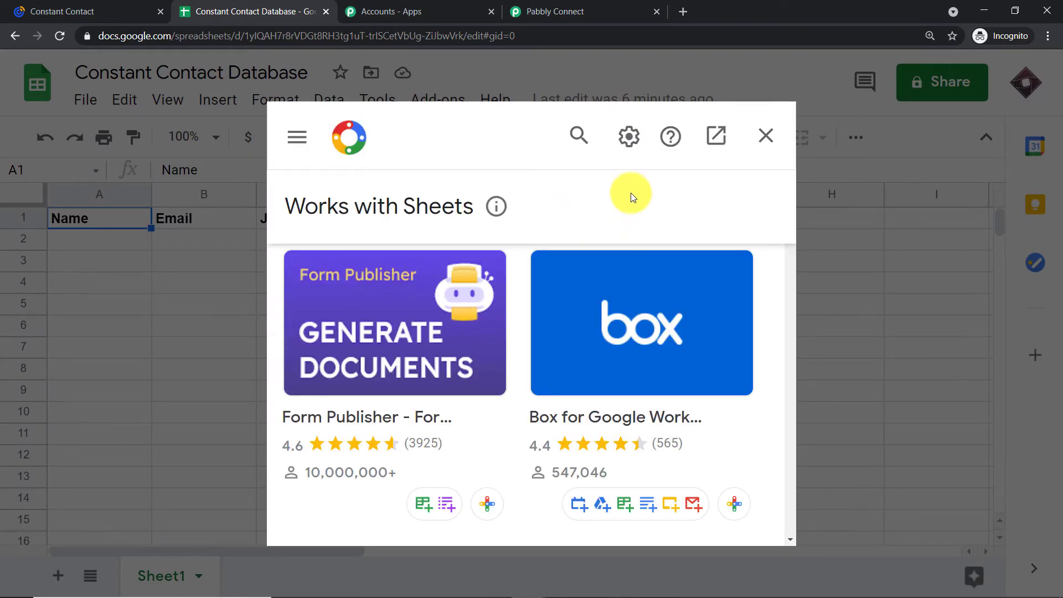
pyautogui.click(578, 135)
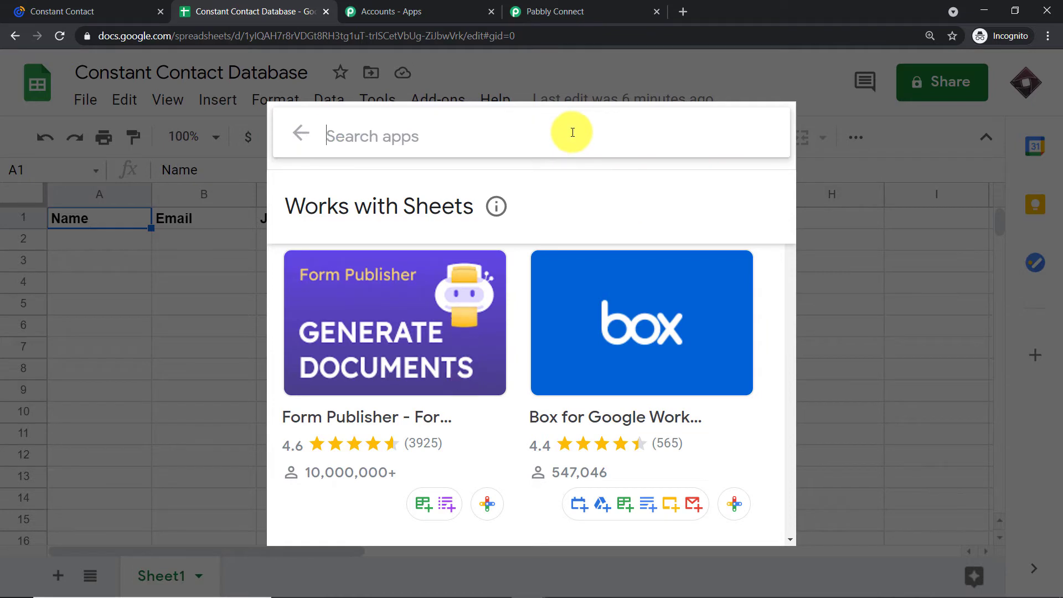
pyautogui.write('pabb')
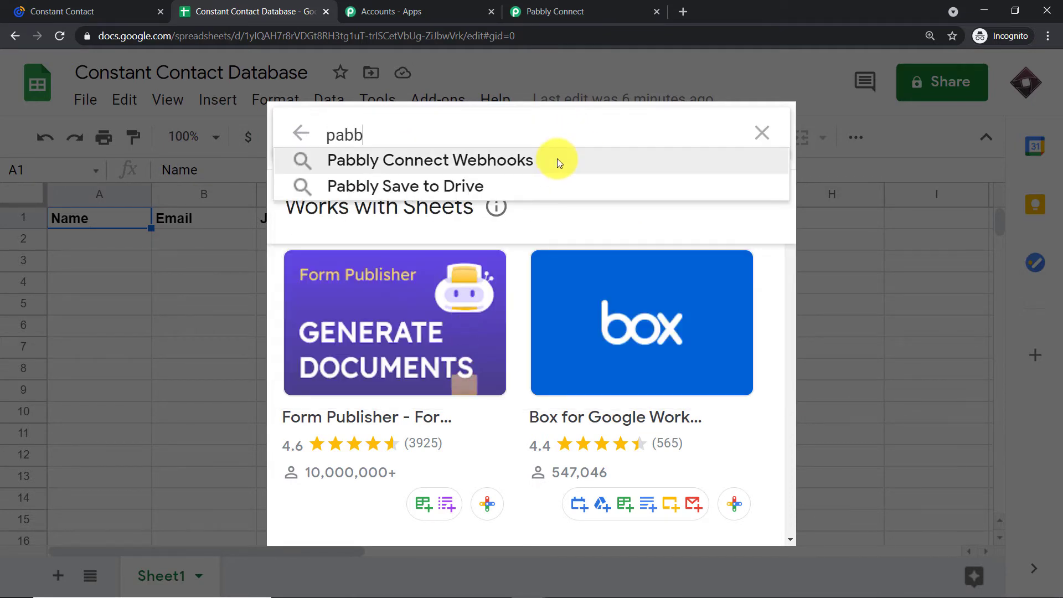
pyautogui.click(558, 161)
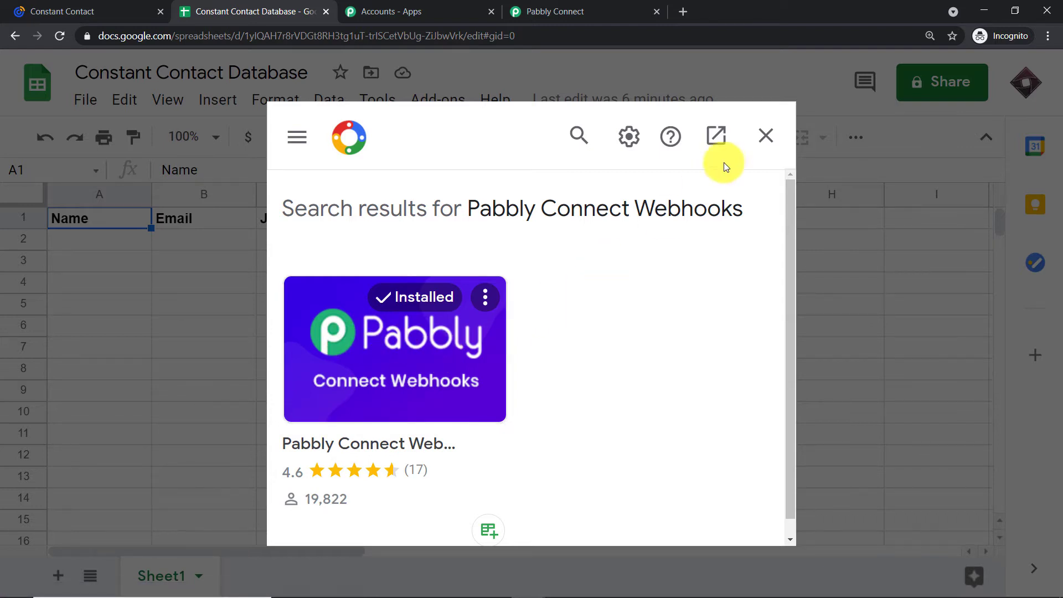
pyautogui.click(765, 135)
pyautogui.click(446, 97)
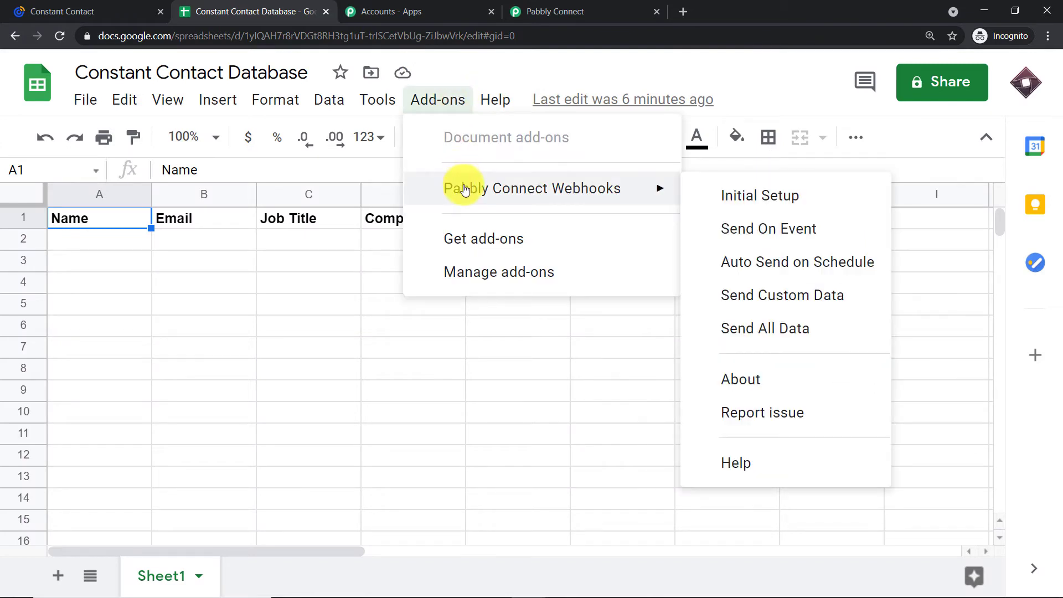
pyautogui.click(755, 197)
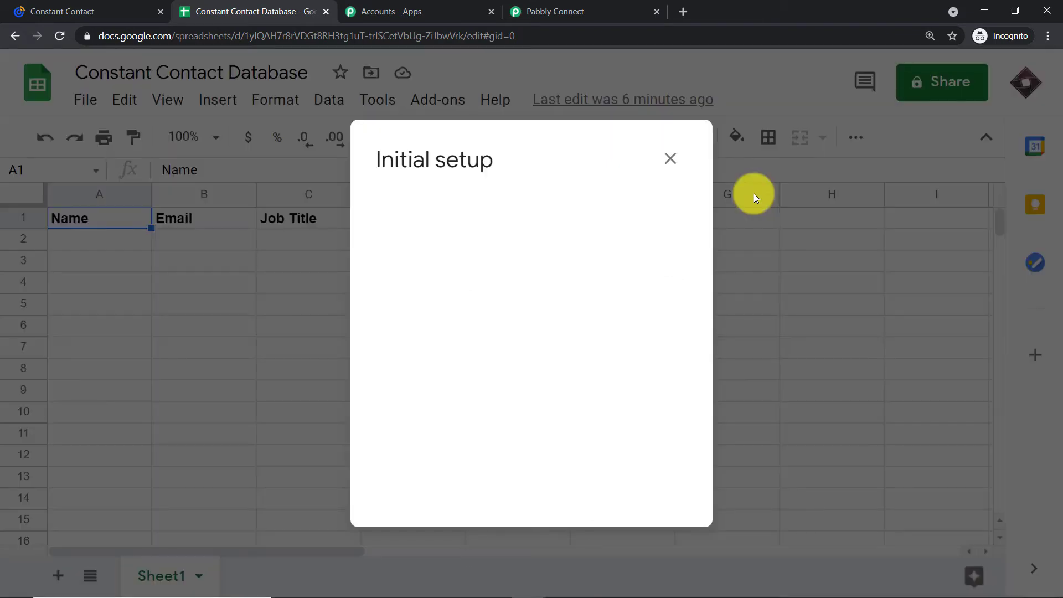
pyautogui.click(671, 158)
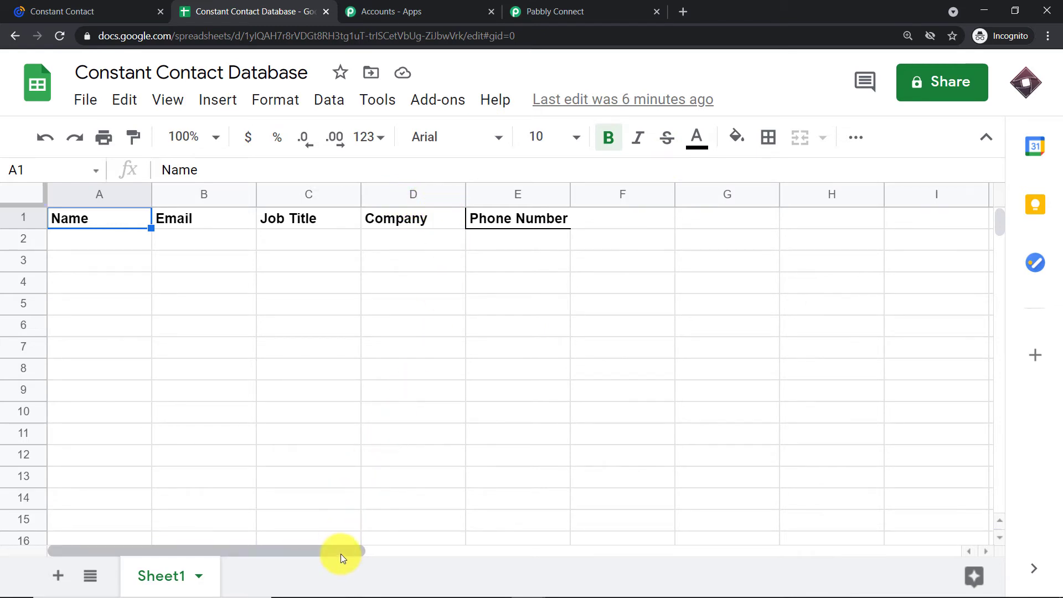
pyautogui.moveTo(340, 554)
pyautogui.mouseDown()
pyautogui.moveTo(434, 551)
pyautogui.moveTo(321, 550)
pyautogui.mouseUp()
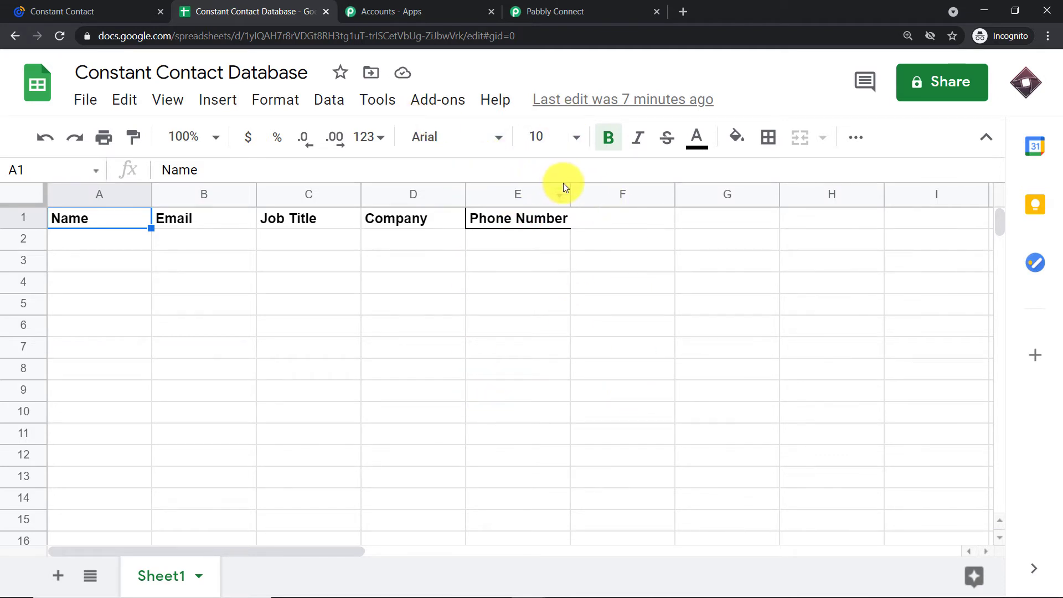
# Start the Pabbly Connect Webhooks Initial Setup with trigger column E.
pyautogui.click(441, 105)
pyautogui.moveTo(452, 186)
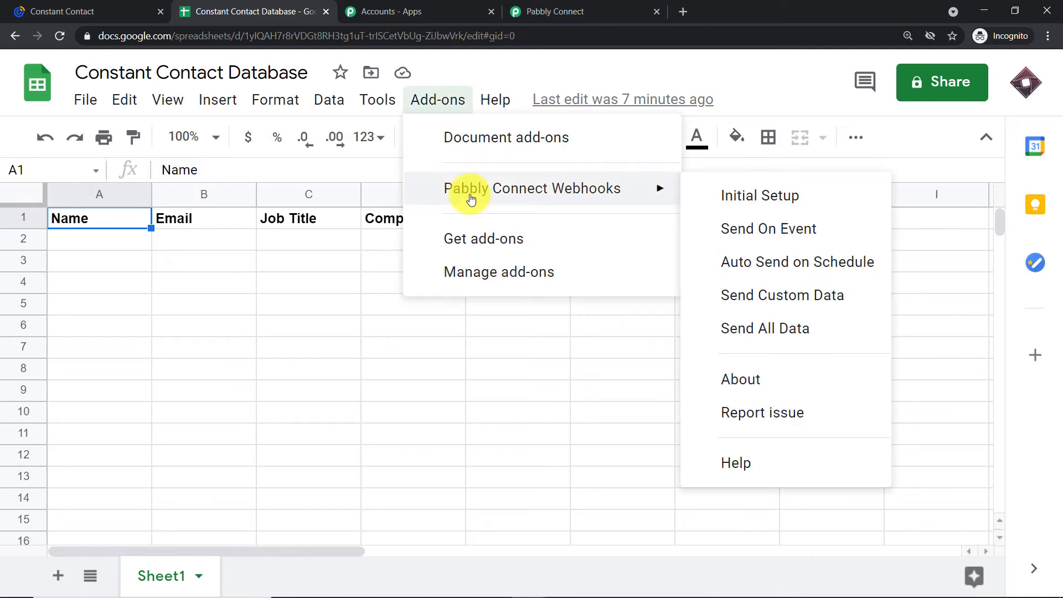
pyautogui.click(712, 195)
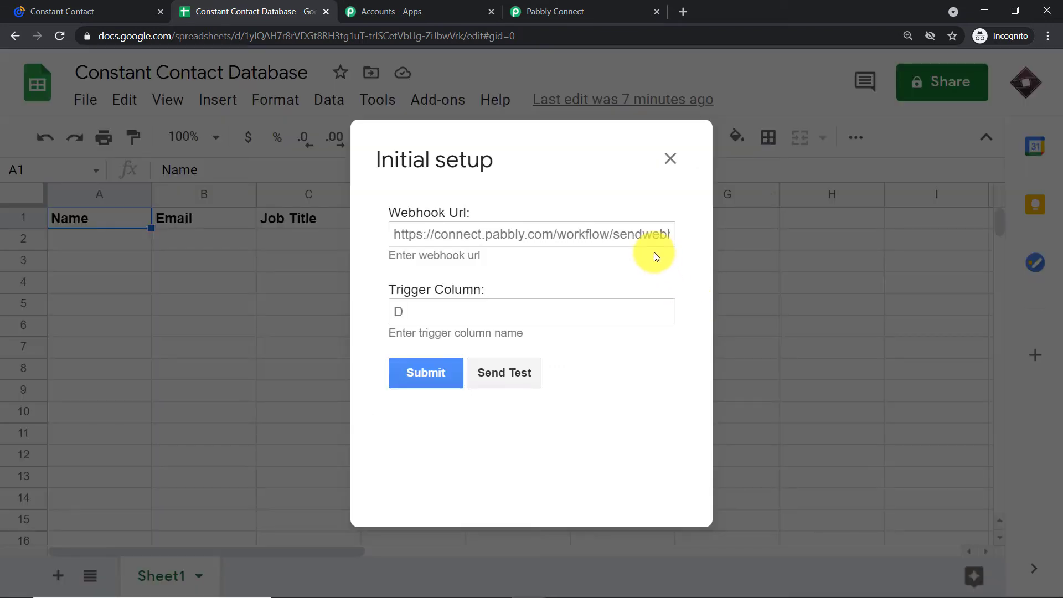
pyautogui.click(402, 313)
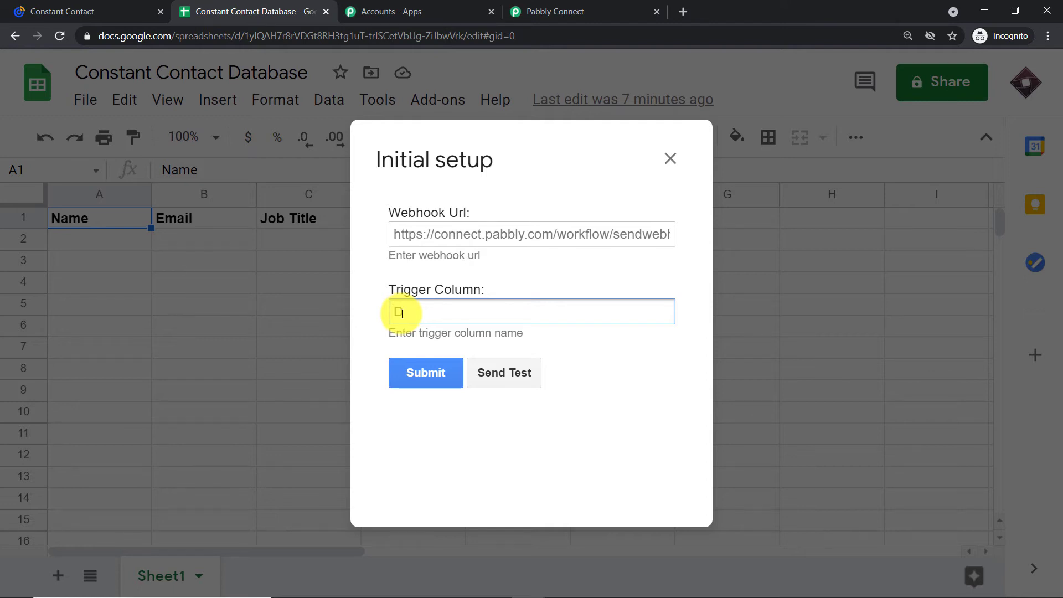
pyautogui.write('E')
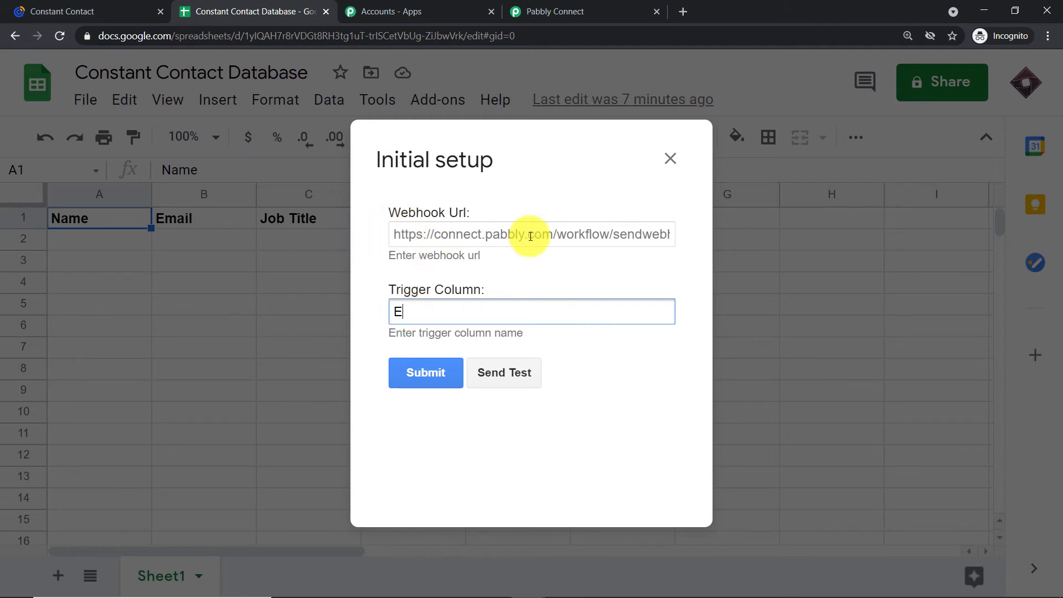
# Paste the workflow's webhook URL from Pabbly into the setup and submit it.
pyautogui.click(605, 10)
pyautogui.click(823, 353)
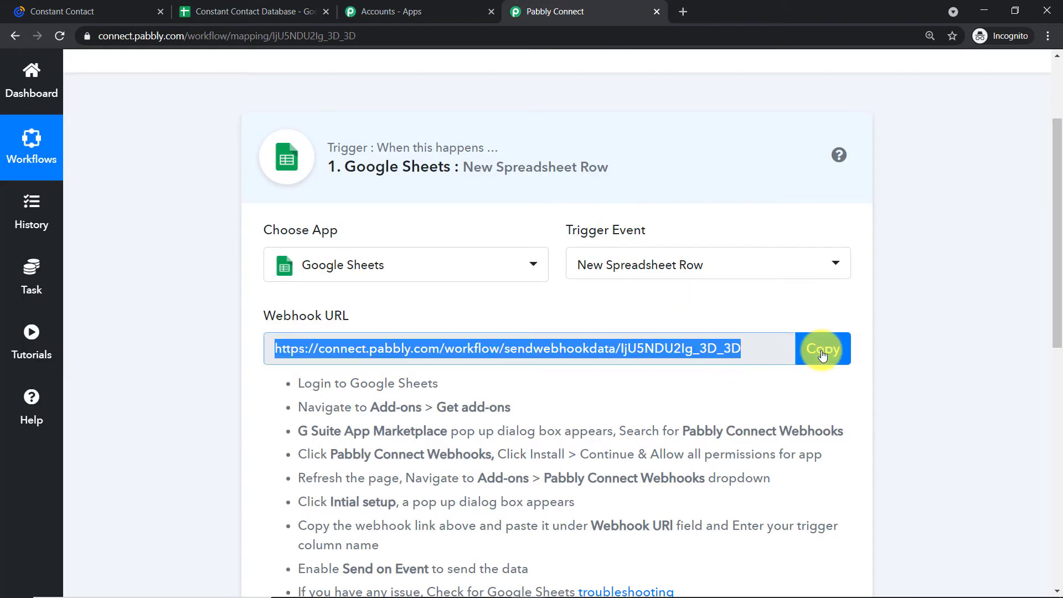
pyautogui.click(309, 11)
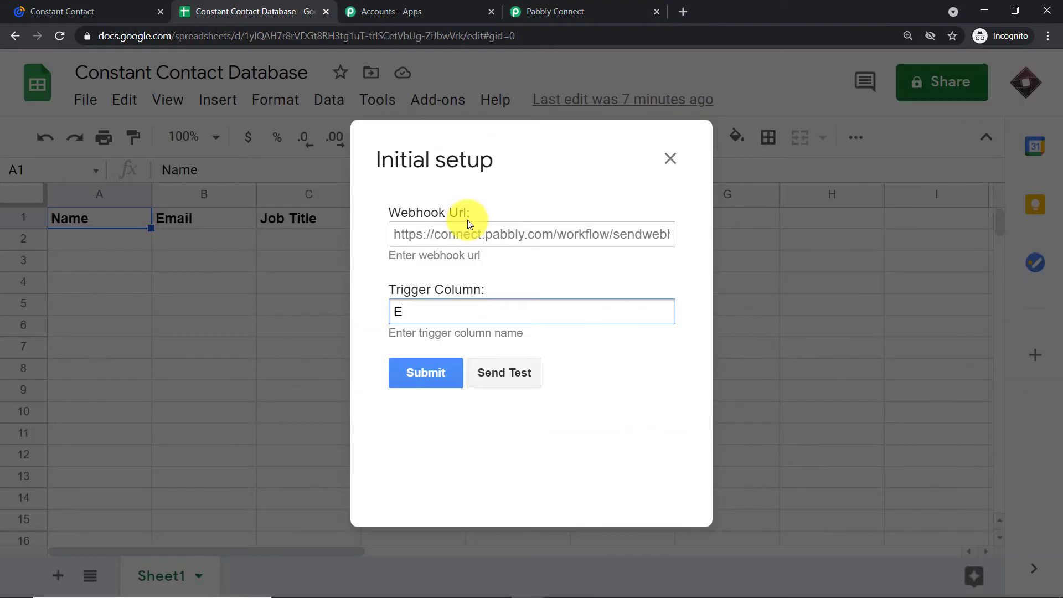
pyautogui.click(437, 235)
pyautogui.rightClick(425, 234)
pyautogui.click(451, 342)
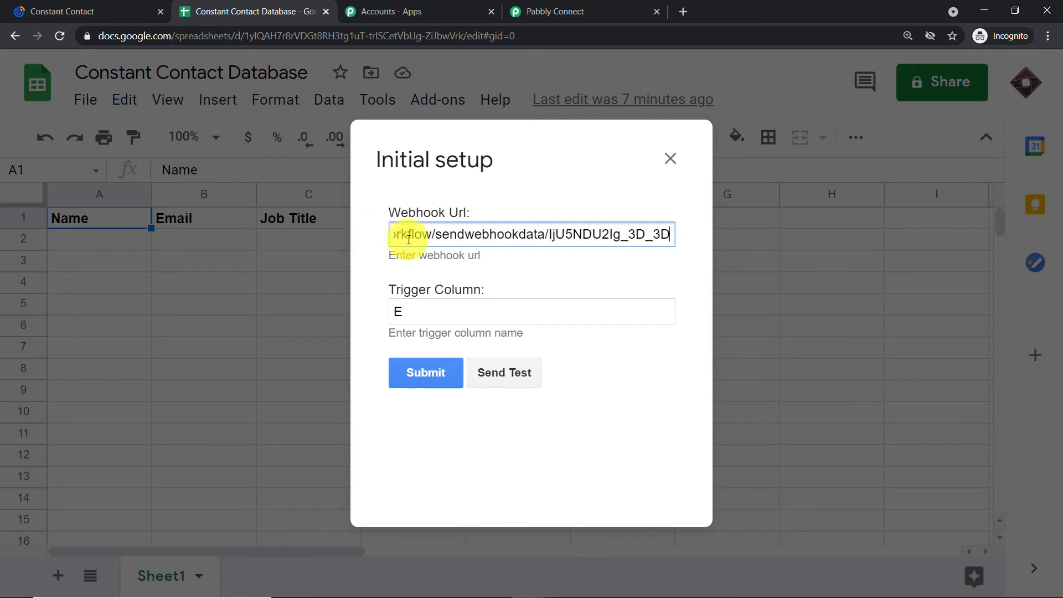
pyautogui.click(424, 374)
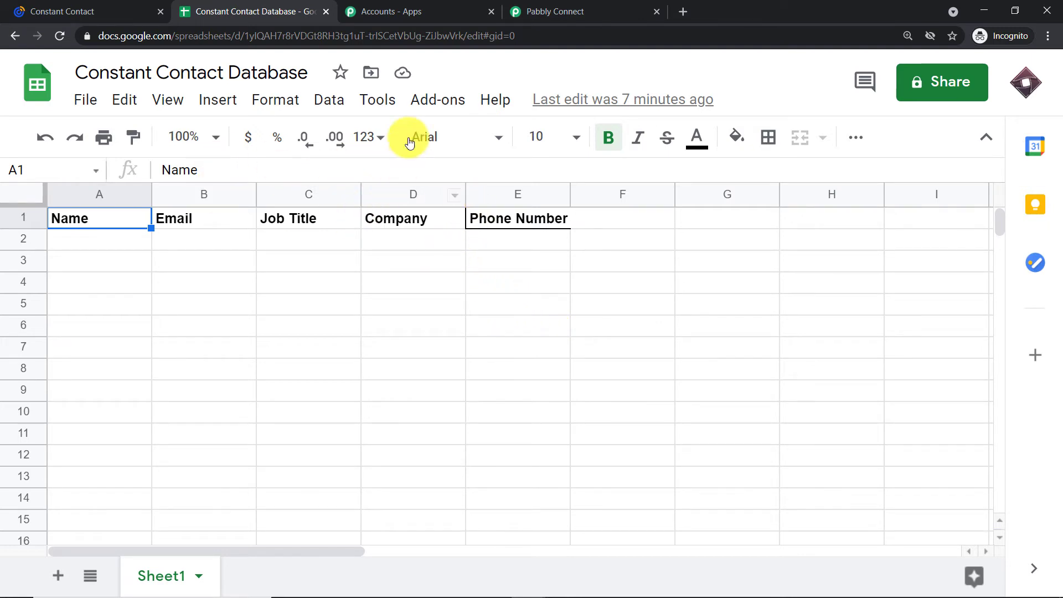
# Enable Send On Event from the Pabbly Connect Webhooks add-on.
pyautogui.click(427, 106)
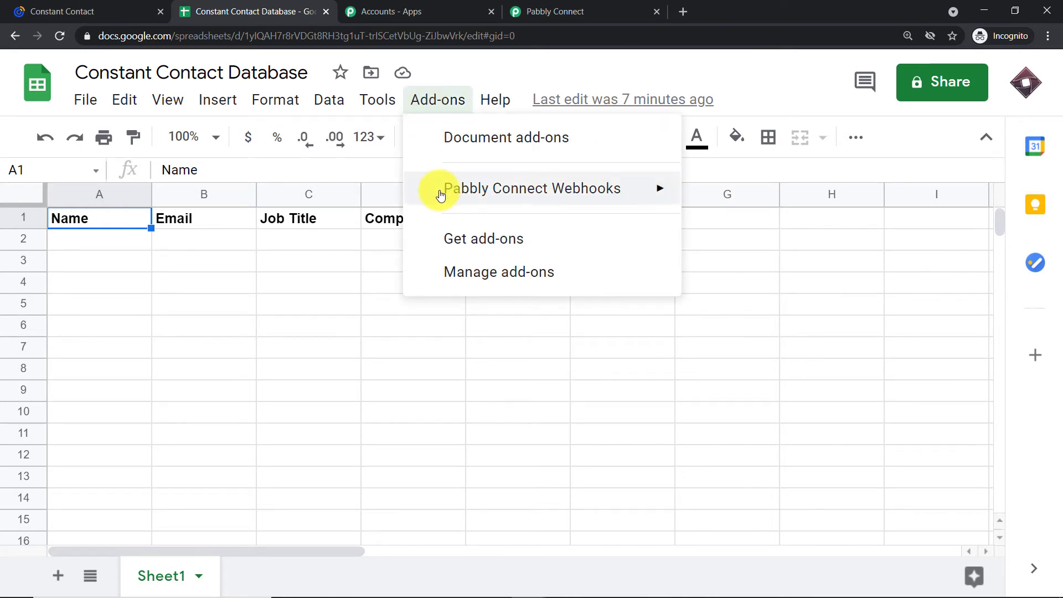
pyautogui.moveTo(441, 194)
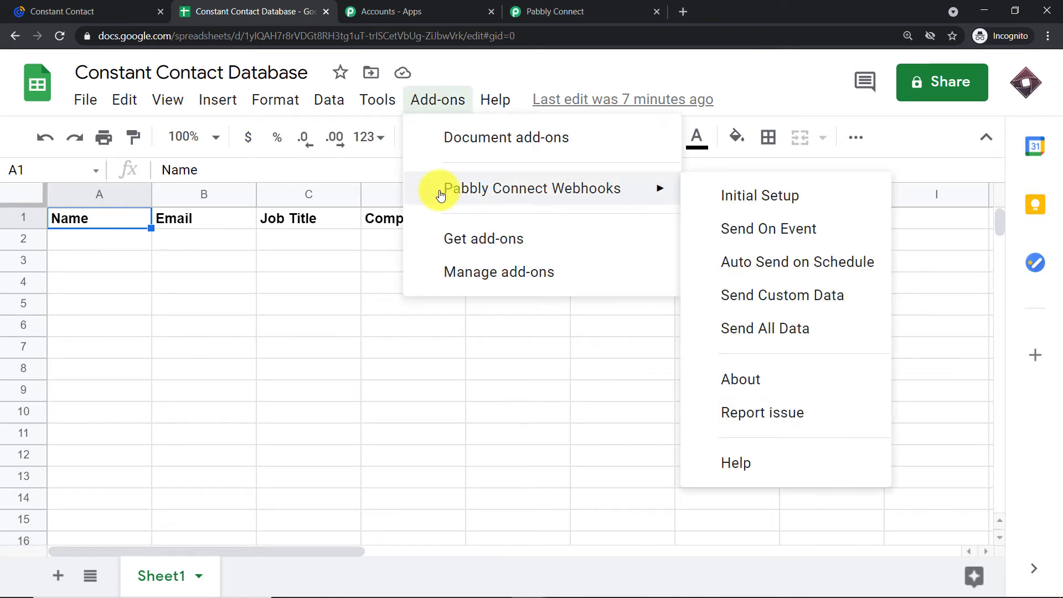
pyautogui.click(739, 240)
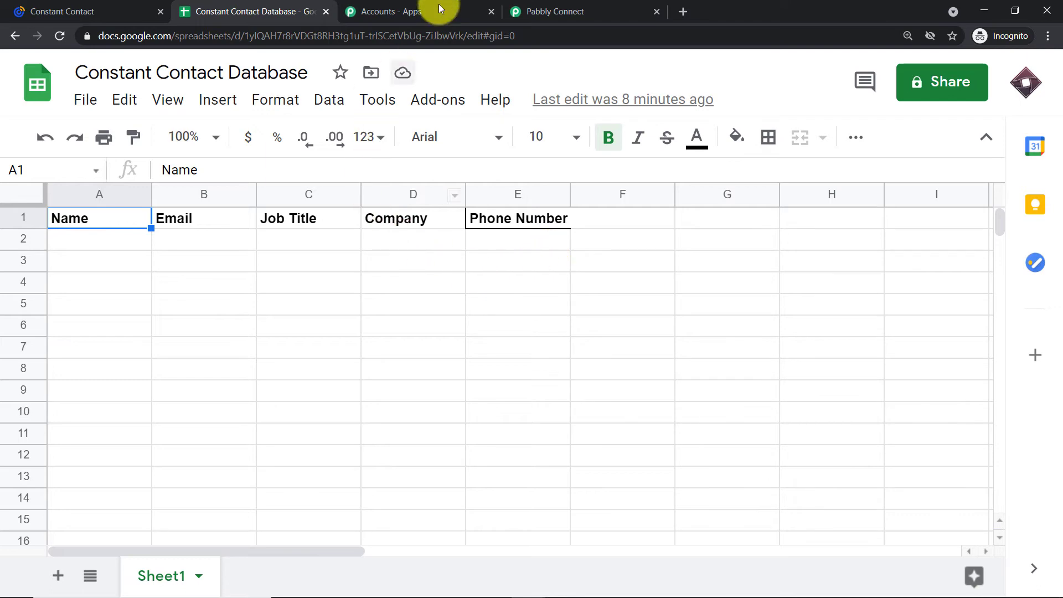
pyautogui.click(512, 10)
# Start capturing the webhook response in Pabbly and return to the Constant Contact Database sheet.
pyautogui.scroll(-7, 588, 331)
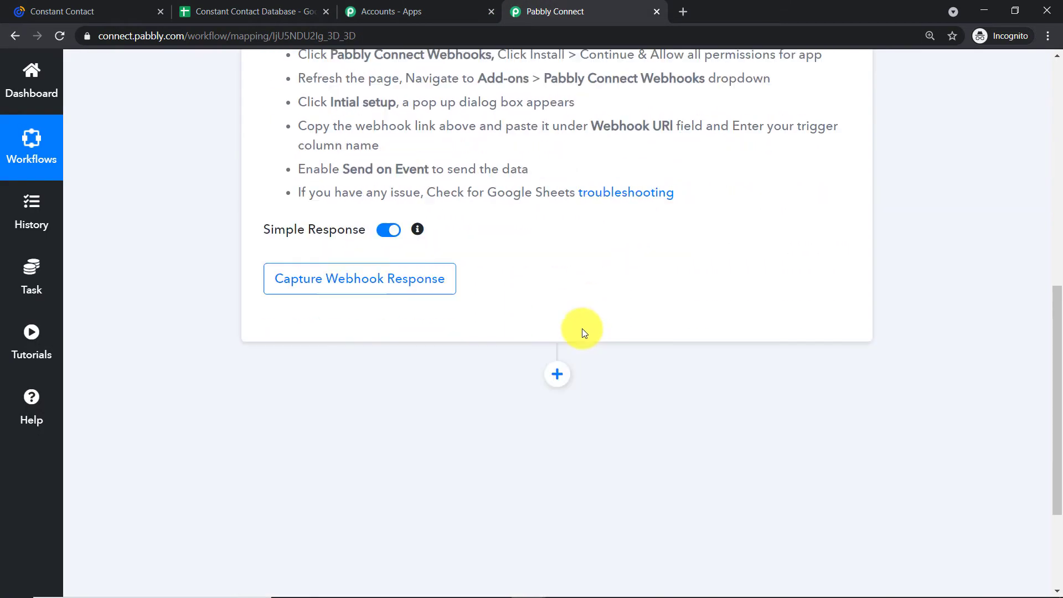
pyautogui.click(317, 269)
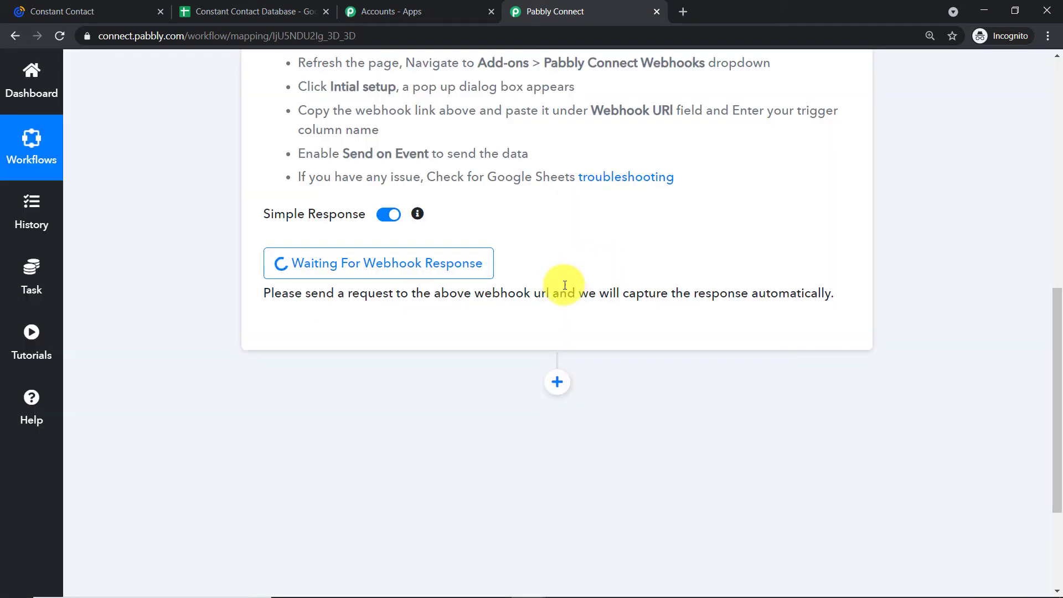
pyautogui.click(190, 4)
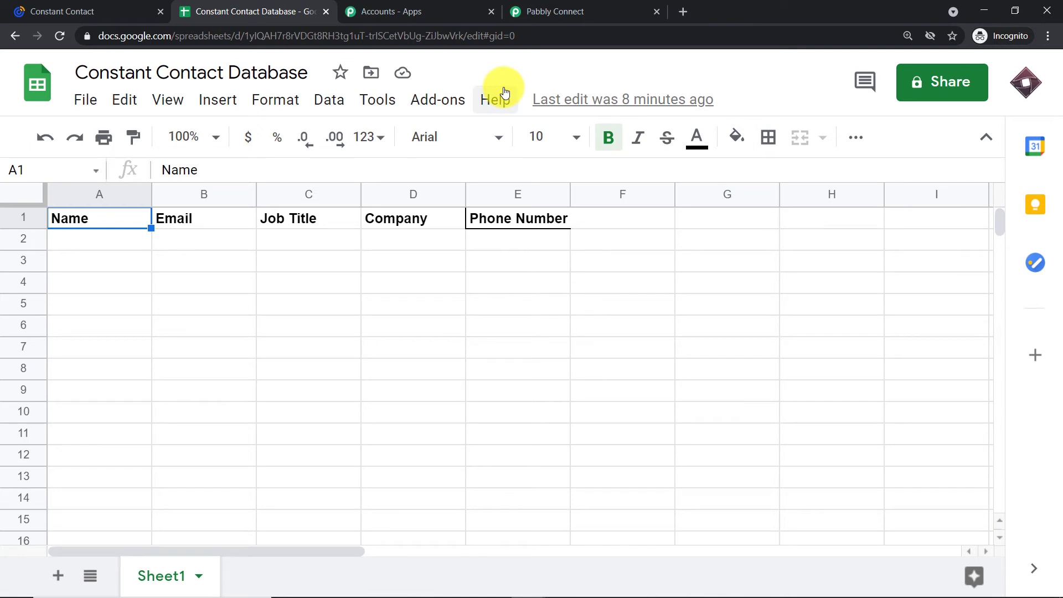
# Enter the test contact's first name and e-mail address in A2 and B2.
pyautogui.click(85, 244)
pyautogui.write('E')
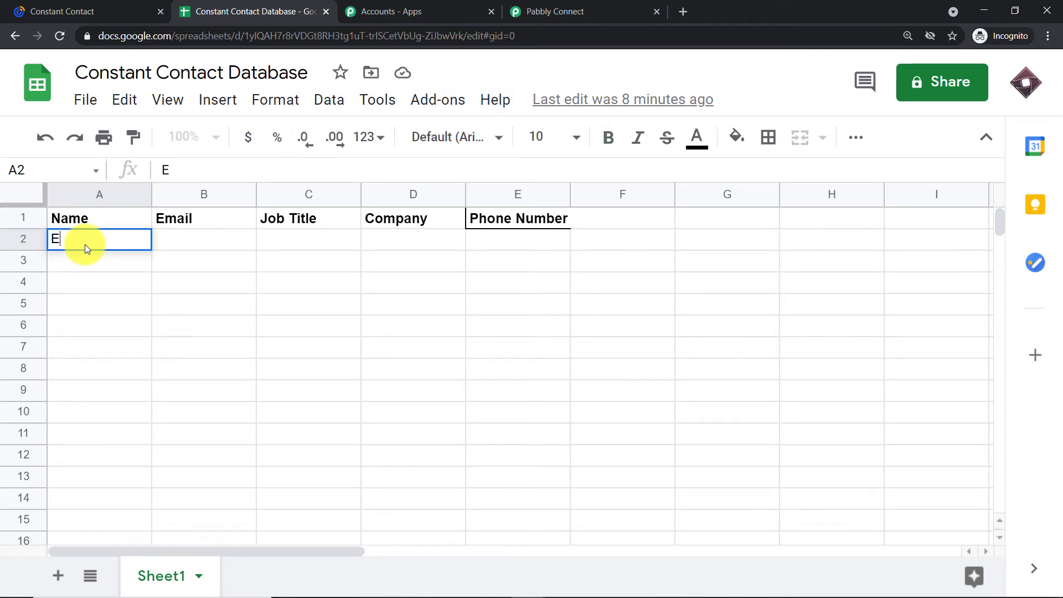
pyautogui.write('maily')
pyautogui.press('BackSpace')
pyautogui.press('BackSpace')
pyautogui.press('BackSpace')
pyautogui.press('BackSpace')
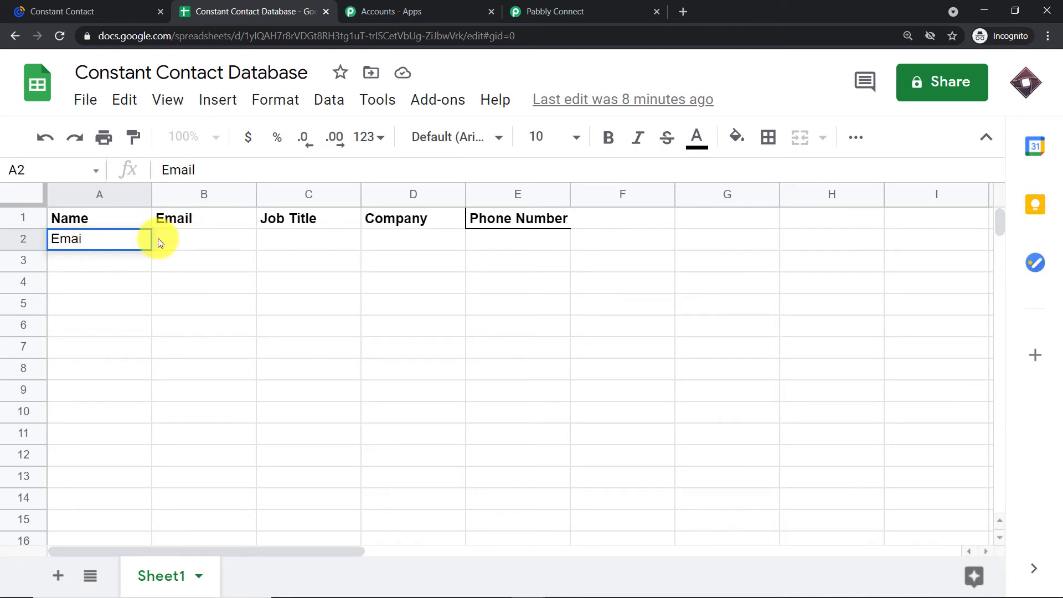
pyautogui.write('ily')
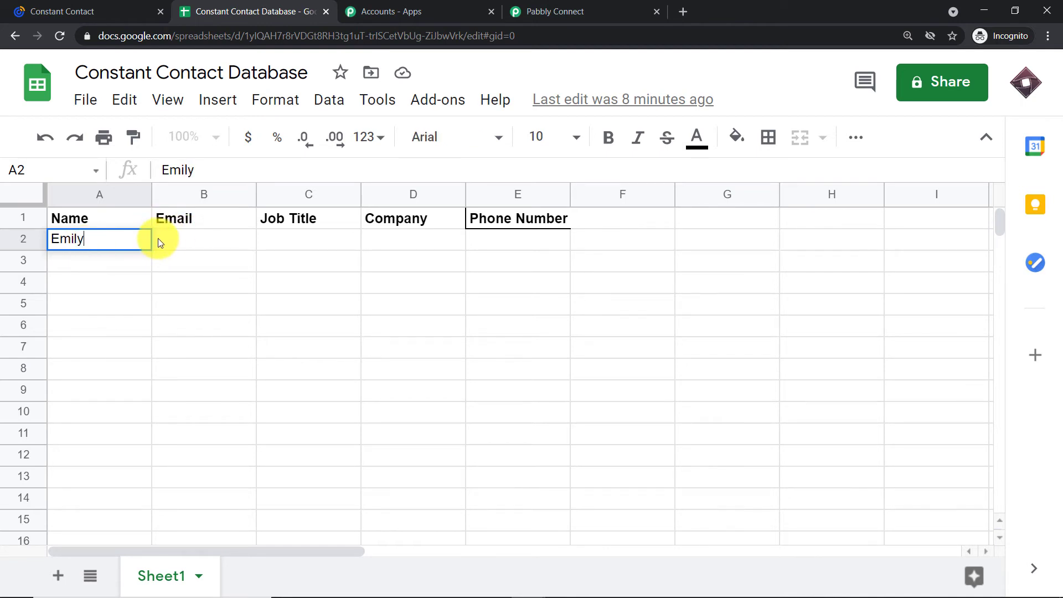
pyautogui.press('Tab')
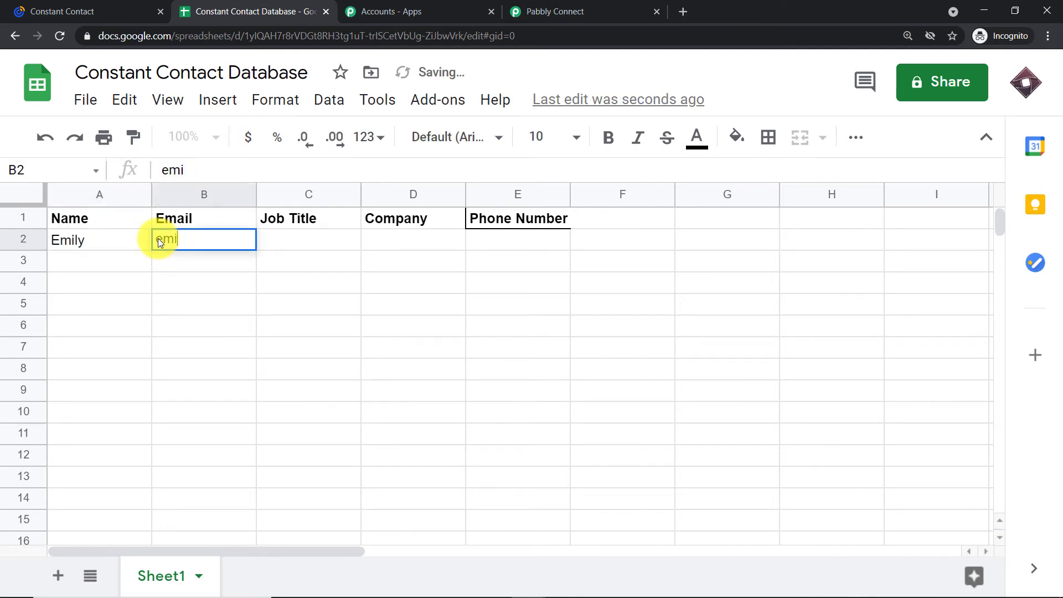
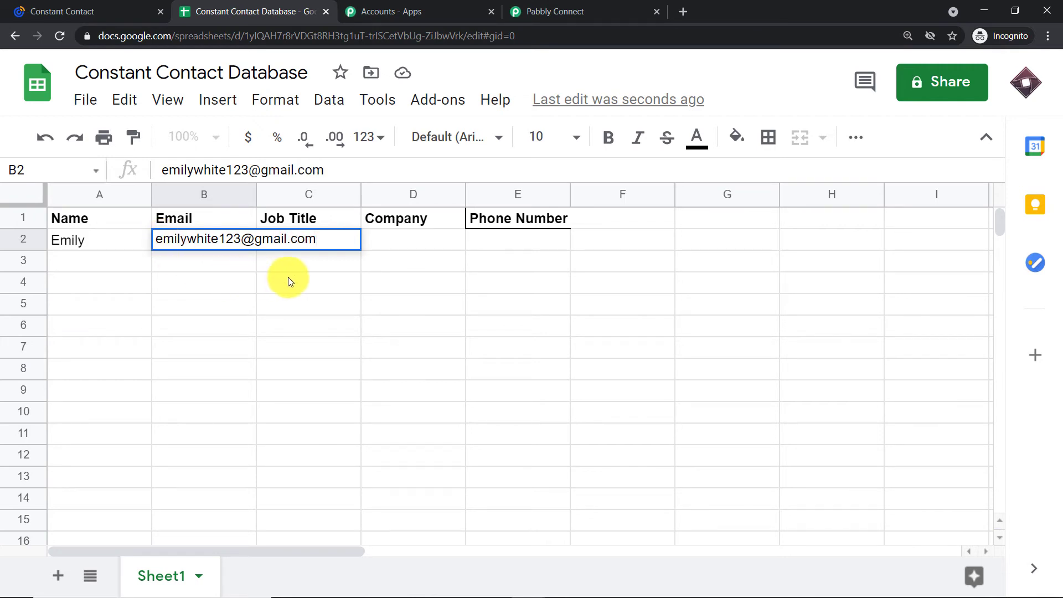
pyautogui.click(378, 244)
# Fill in job title Researcher, company Lupin and the contact's phone number in row 2.
pyautogui.click(320, 234)
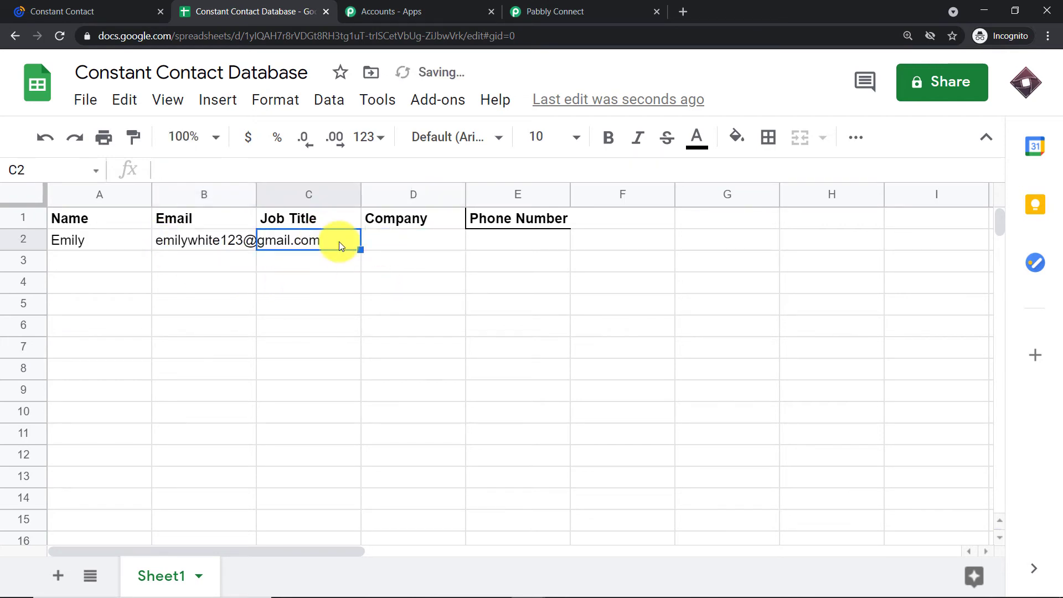
pyautogui.write('Researcher')
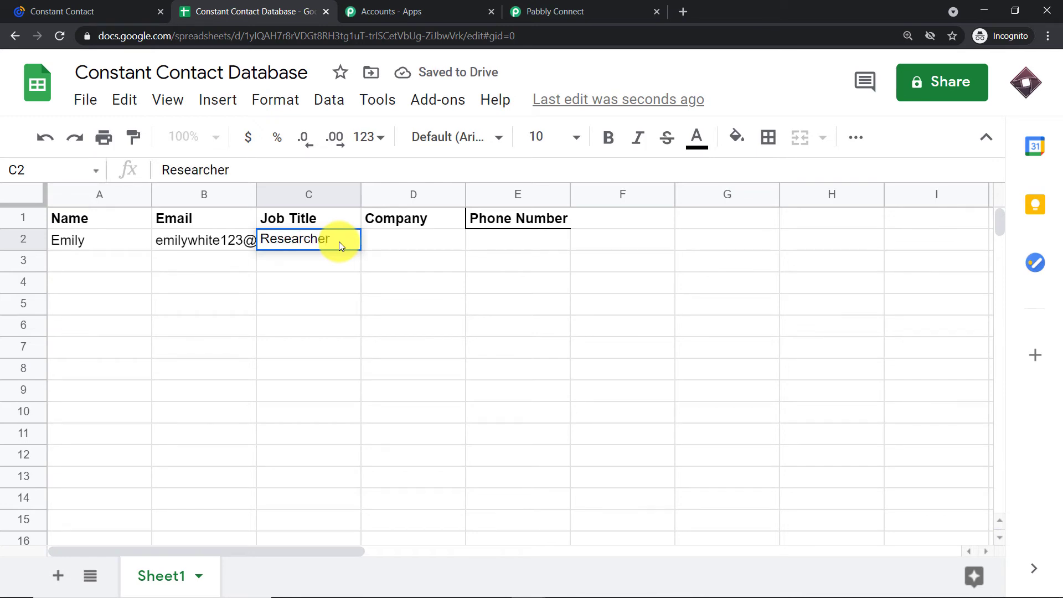
pyautogui.click(380, 238)
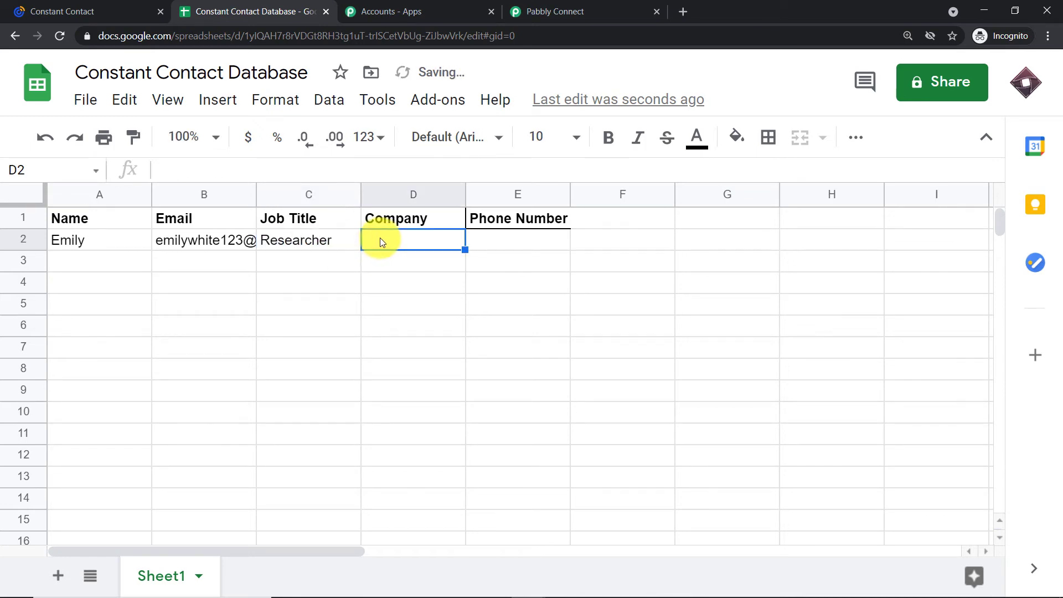
pyautogui.write('Lupic')
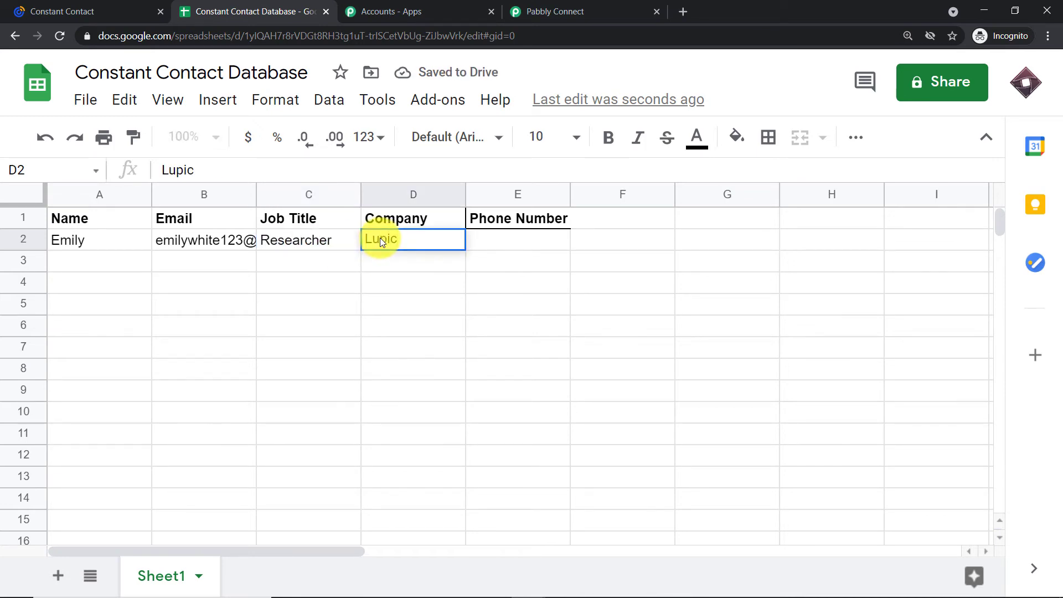
pyautogui.press('BackSpace')
pyautogui.write('n')
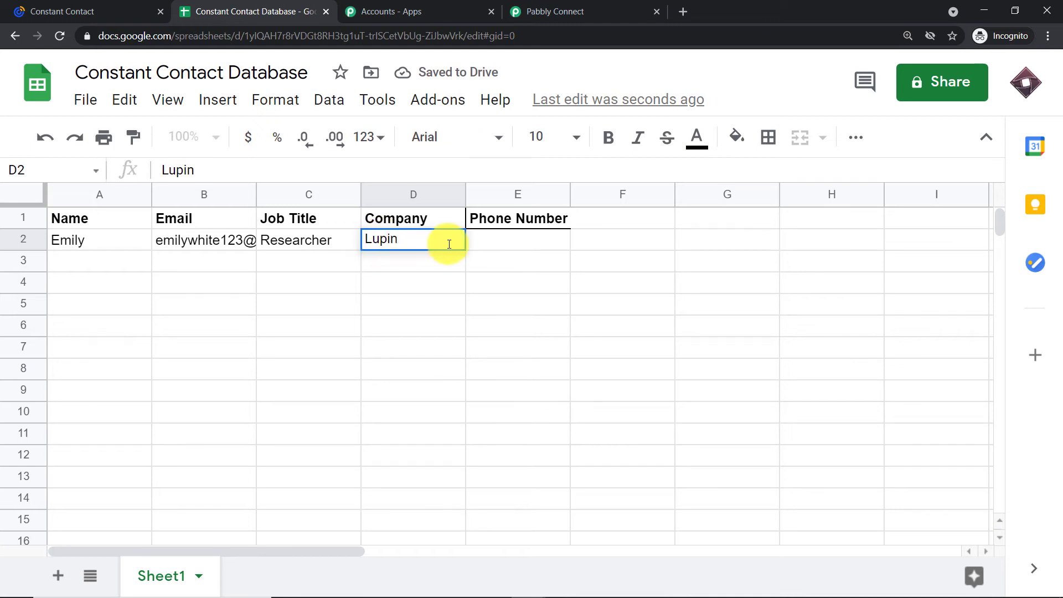
pyautogui.click(508, 242)
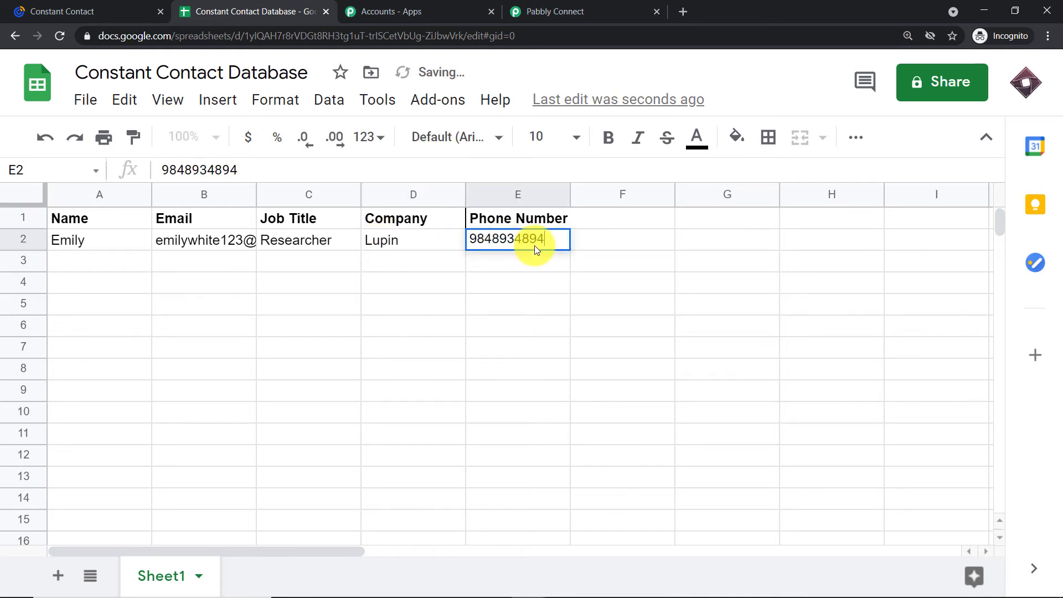
pyautogui.click(412, 285)
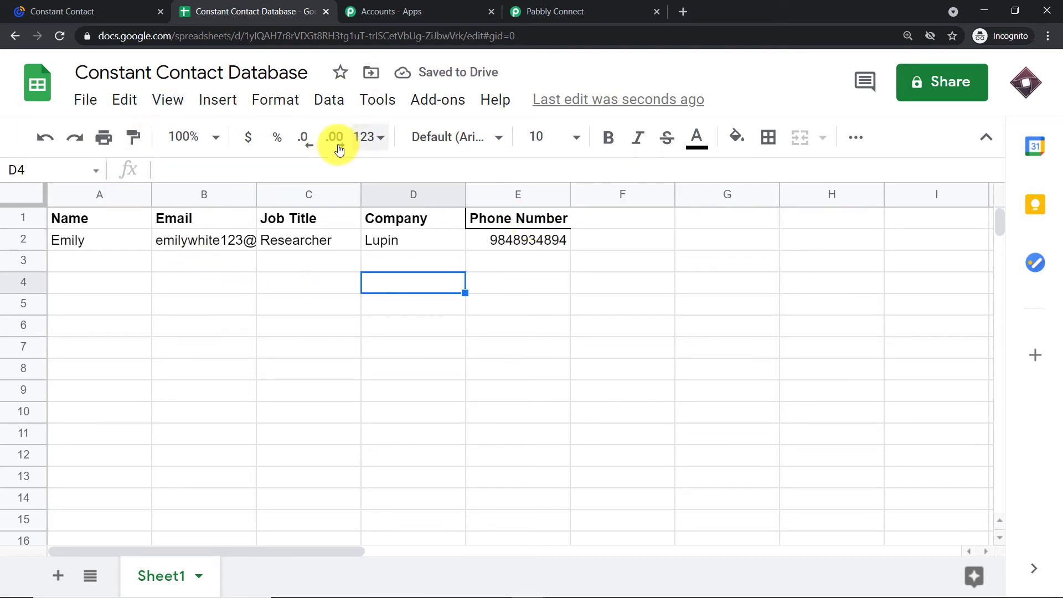
pyautogui.click(634, 5)
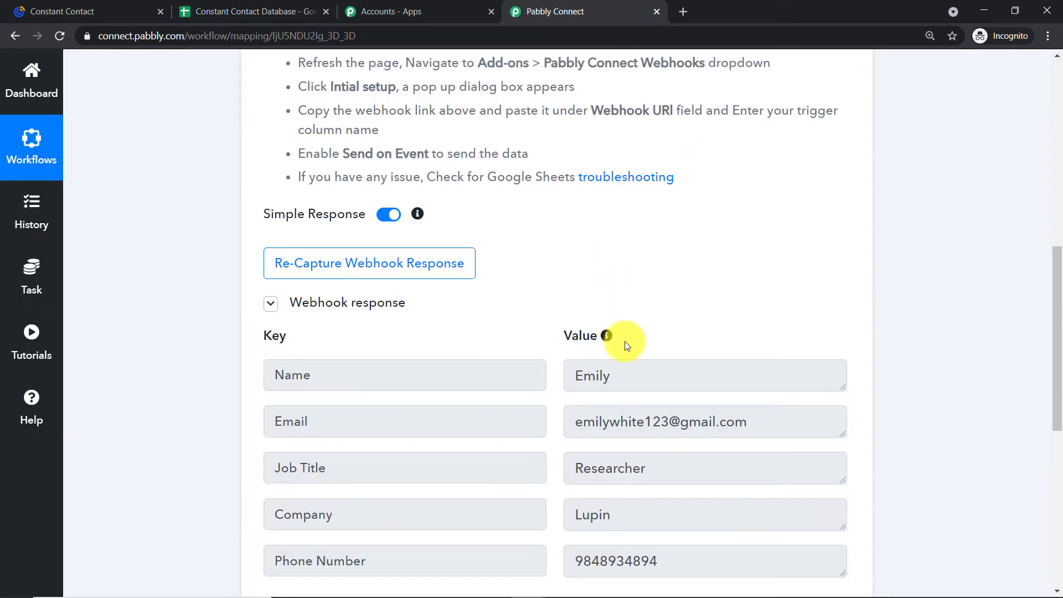
pyautogui.scroll(-5, 630, 339)
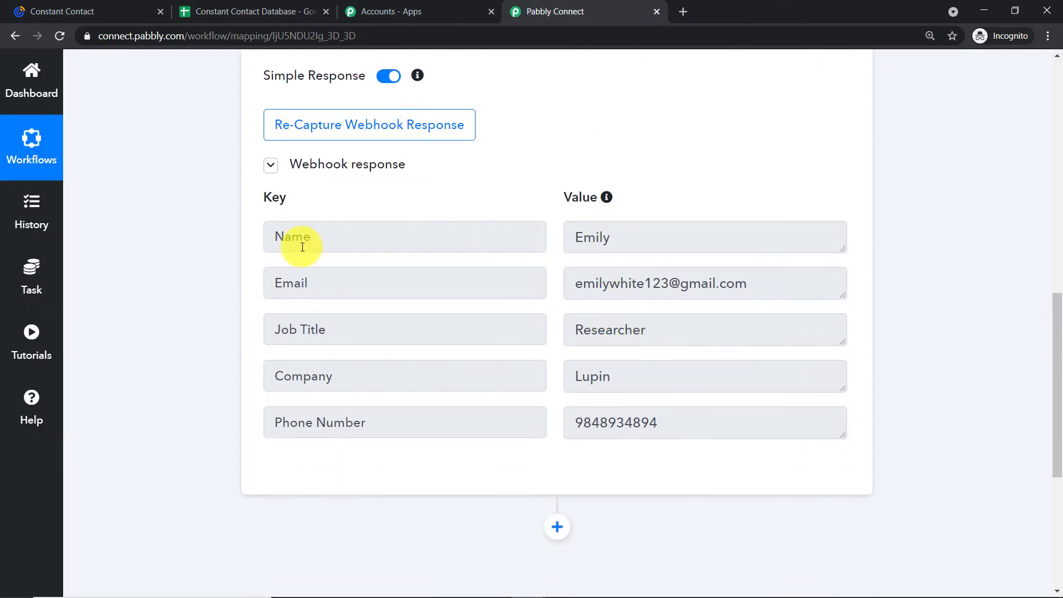
pyautogui.click(309, 11)
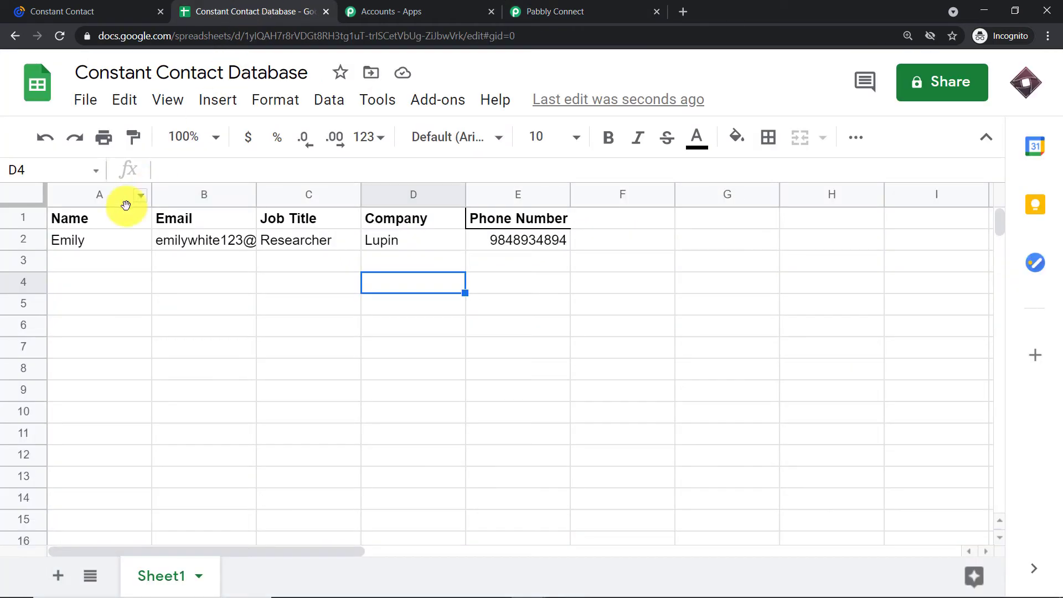
pyautogui.click(91, 237)
pyautogui.click(552, 8)
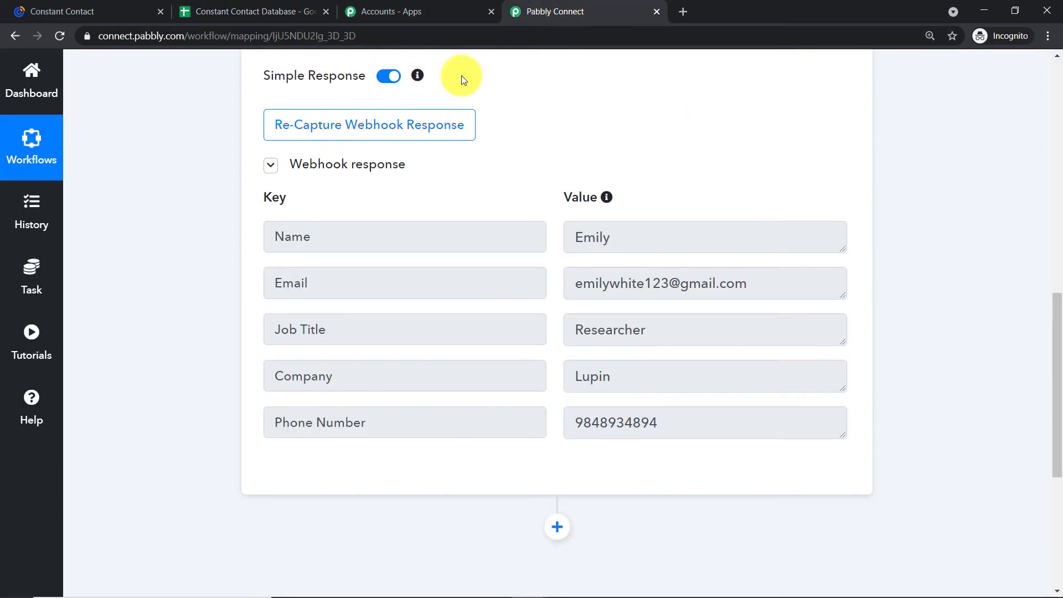
pyautogui.click(321, 287)
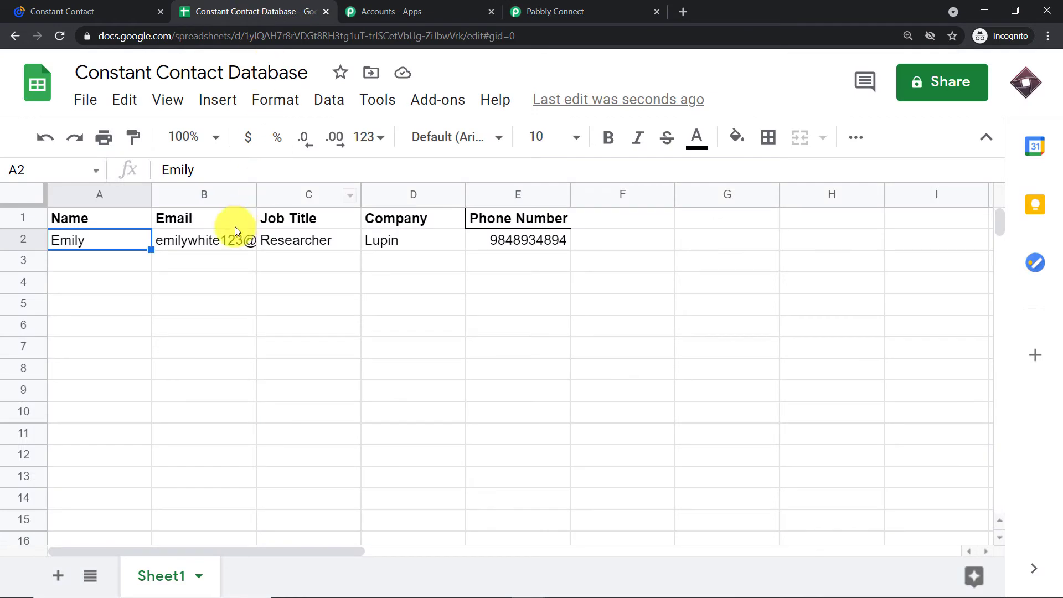
pyautogui.click(225, 237)
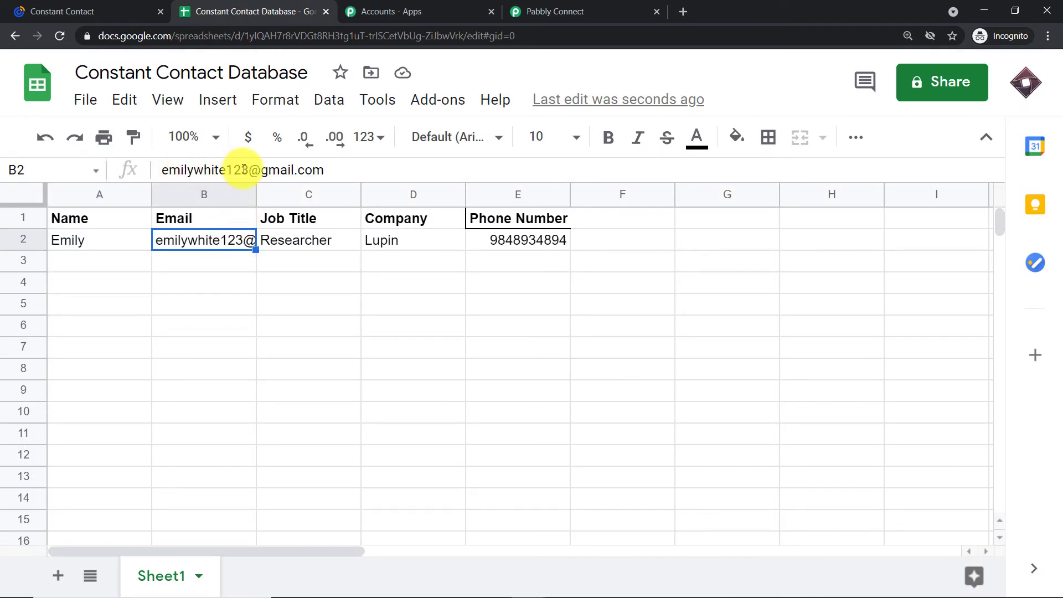
pyautogui.click(300, 240)
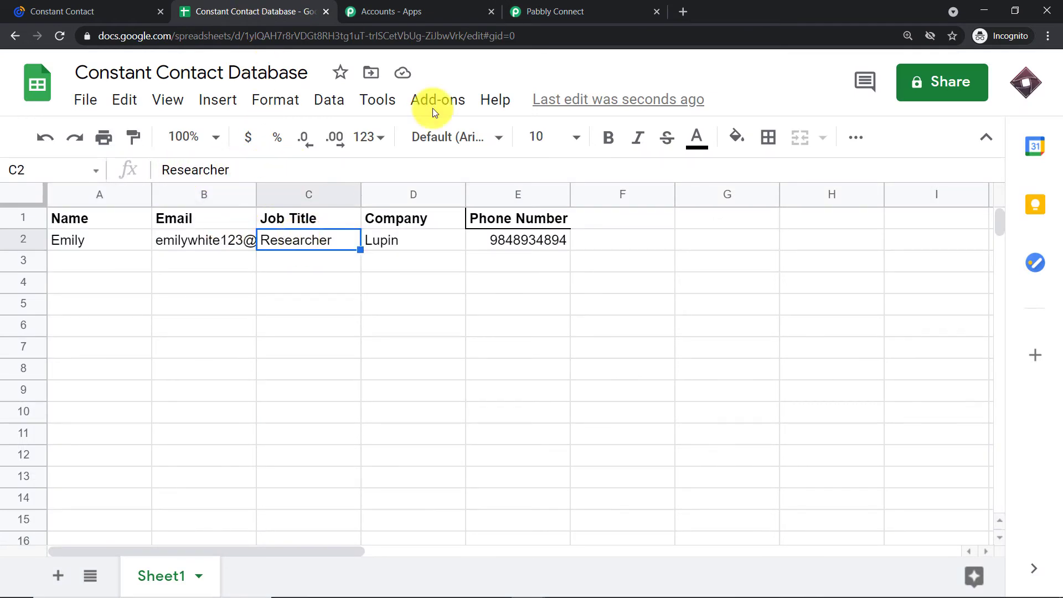
pyautogui.click(597, 11)
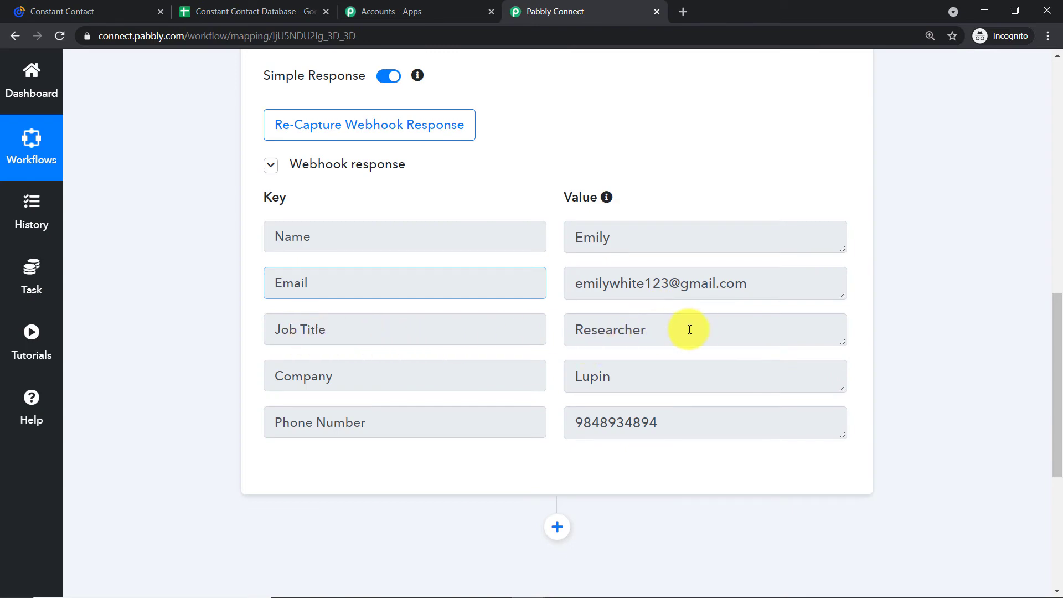
pyautogui.click(260, 11)
pyautogui.click(411, 239)
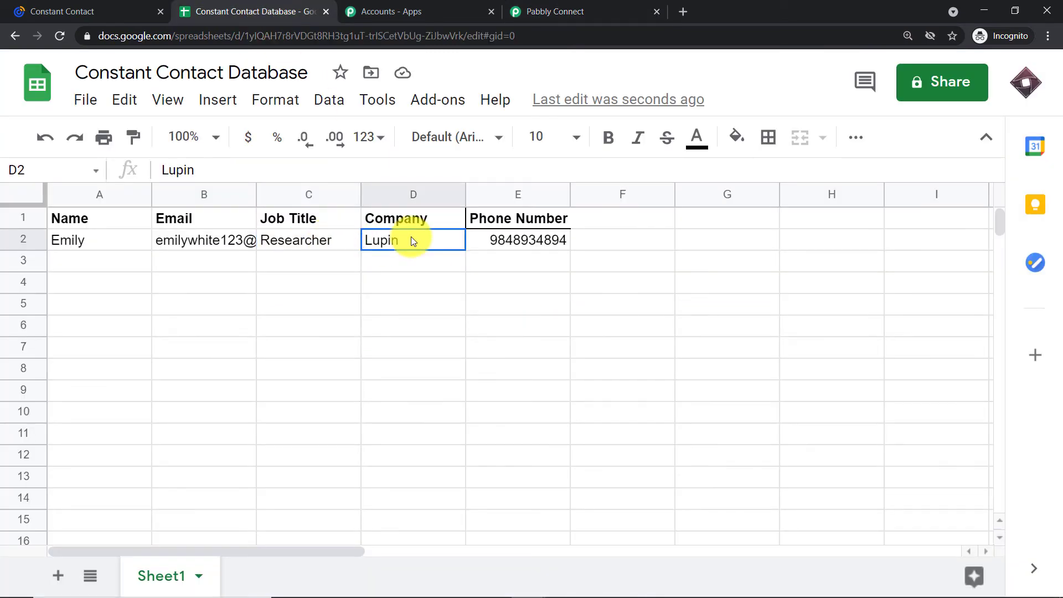
pyautogui.click(546, 11)
pyautogui.click(316, 11)
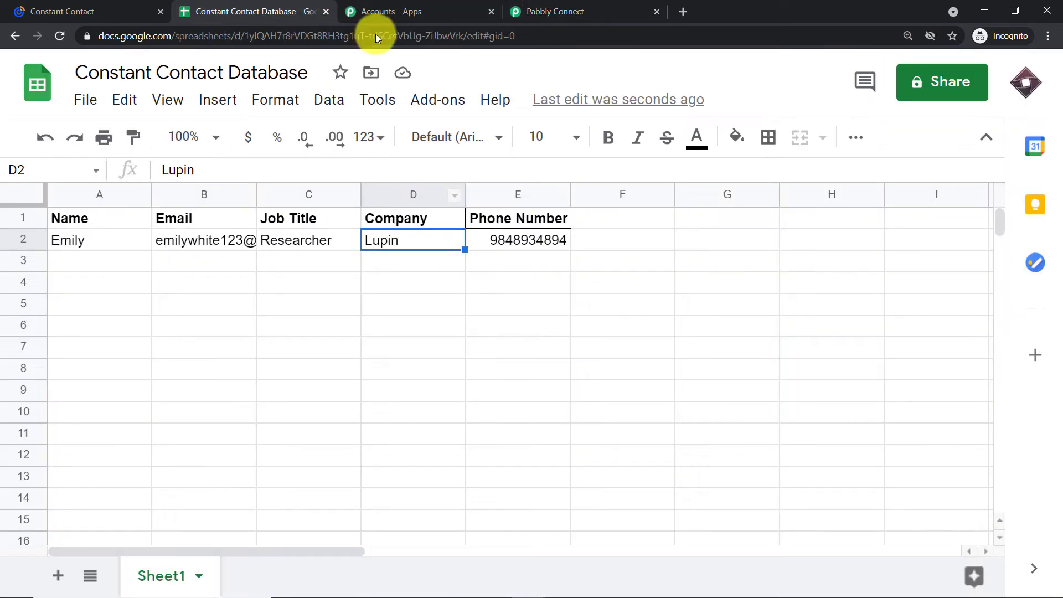
pyautogui.click(570, 6)
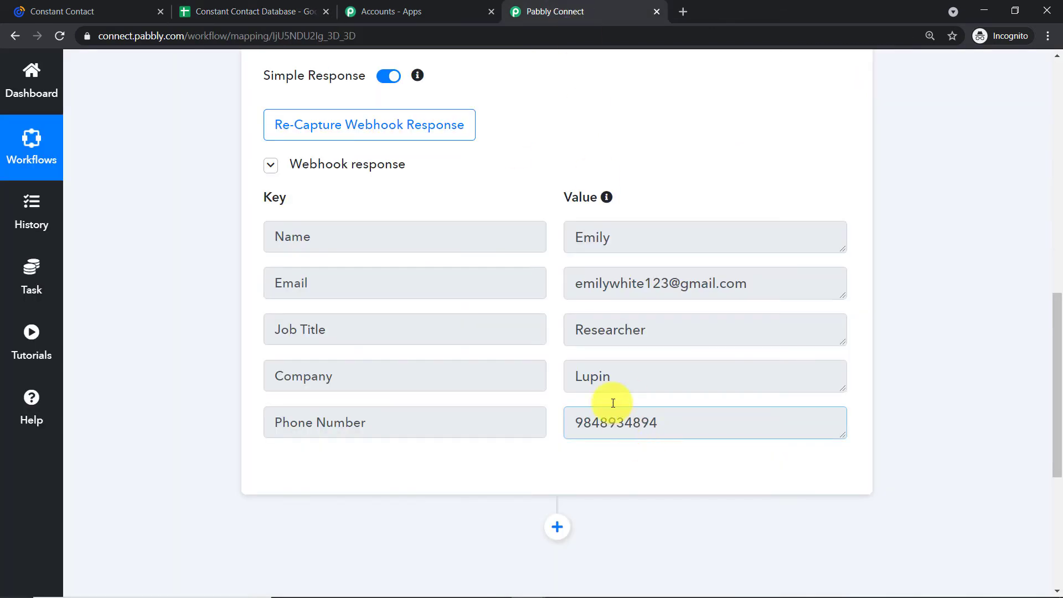
pyautogui.click(271, 9)
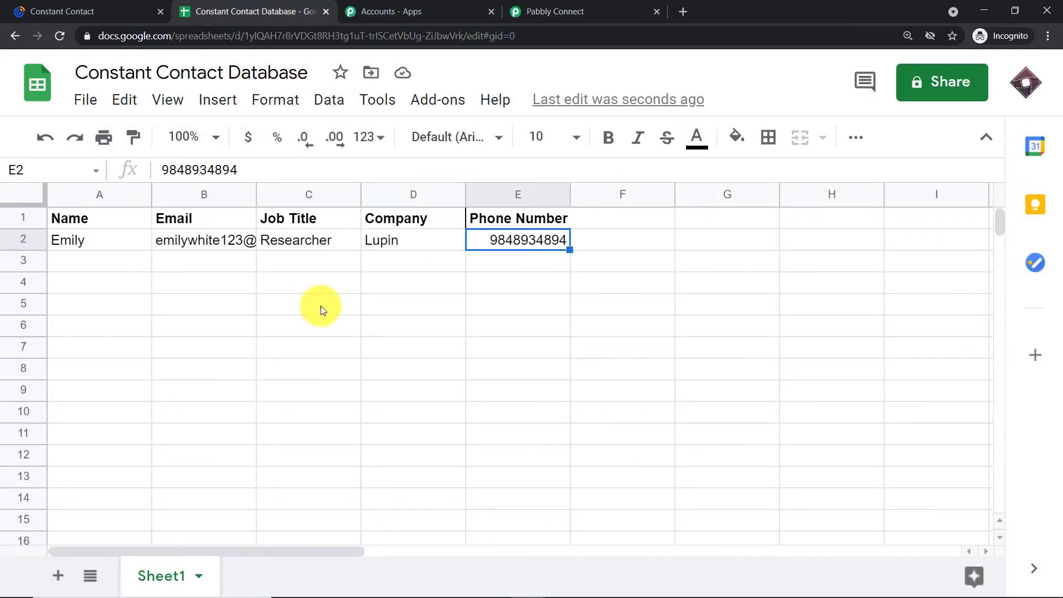
pyautogui.click(581, 11)
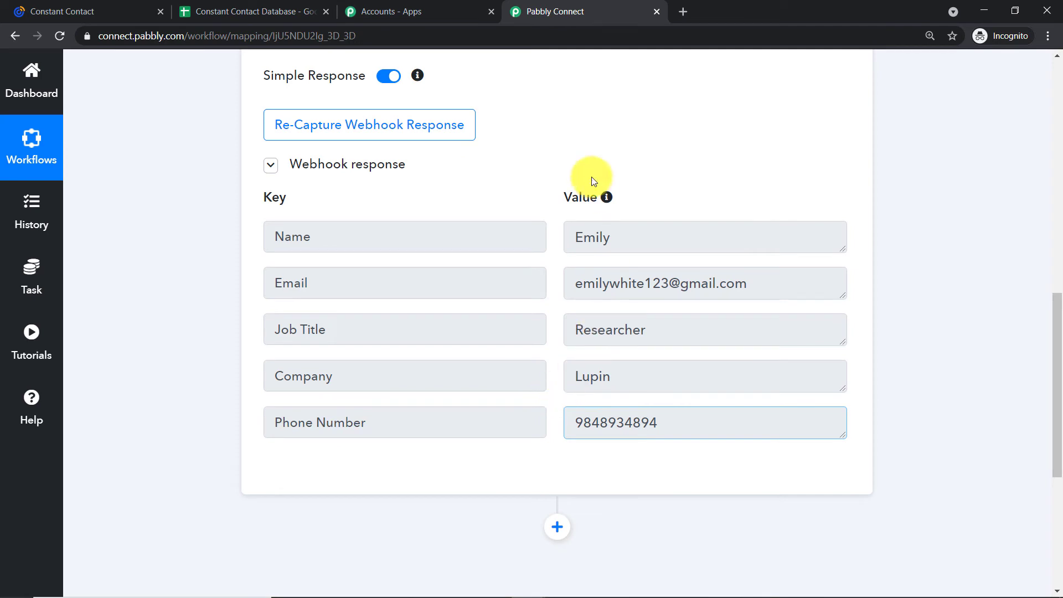
pyautogui.click(686, 229)
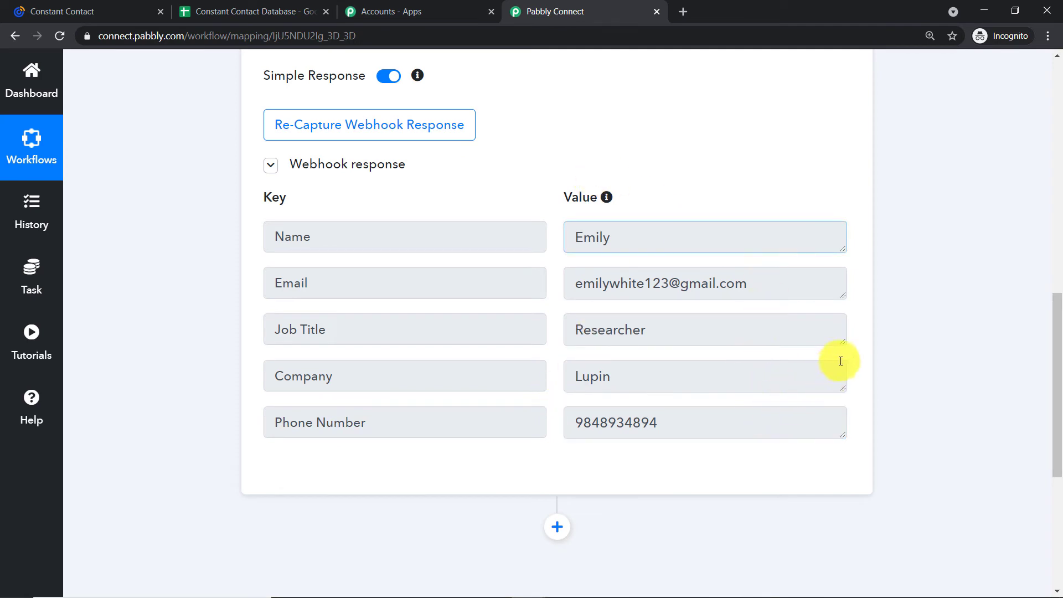
pyautogui.moveTo(1052, 328); pyautogui.dragTo(1051, 437)
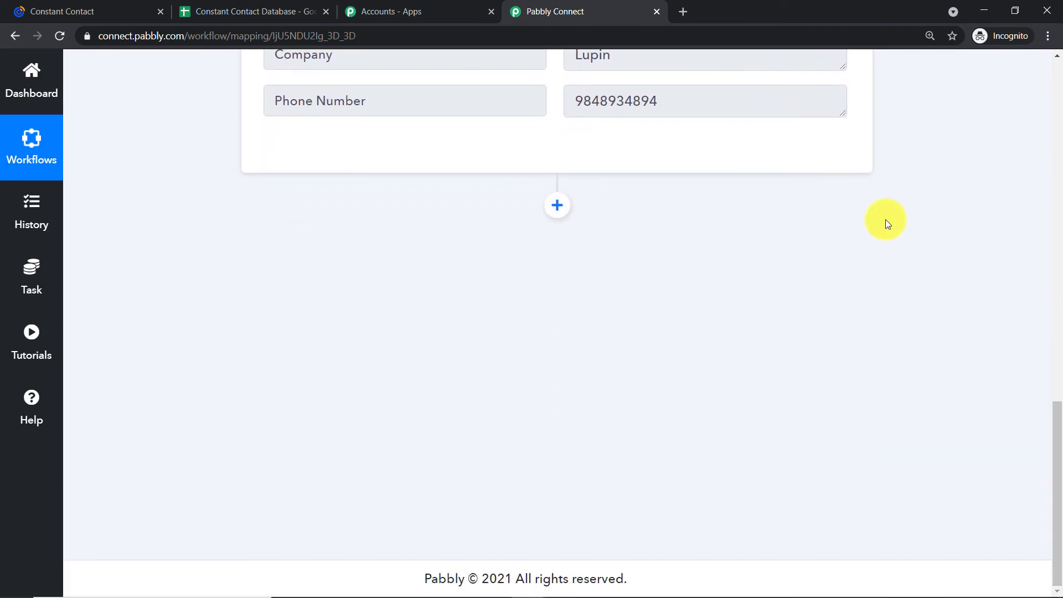
# Add a new action step below the trigger, searching 'con' to pick Constant Contact as its app.
pyautogui.click(558, 205)
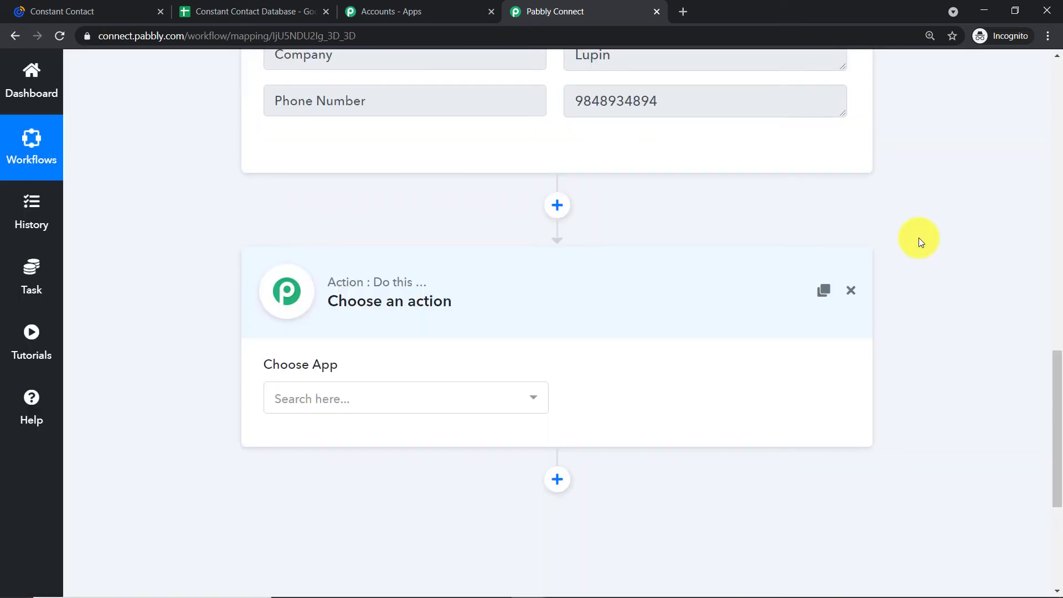
pyautogui.scroll(-2, 556, 197)
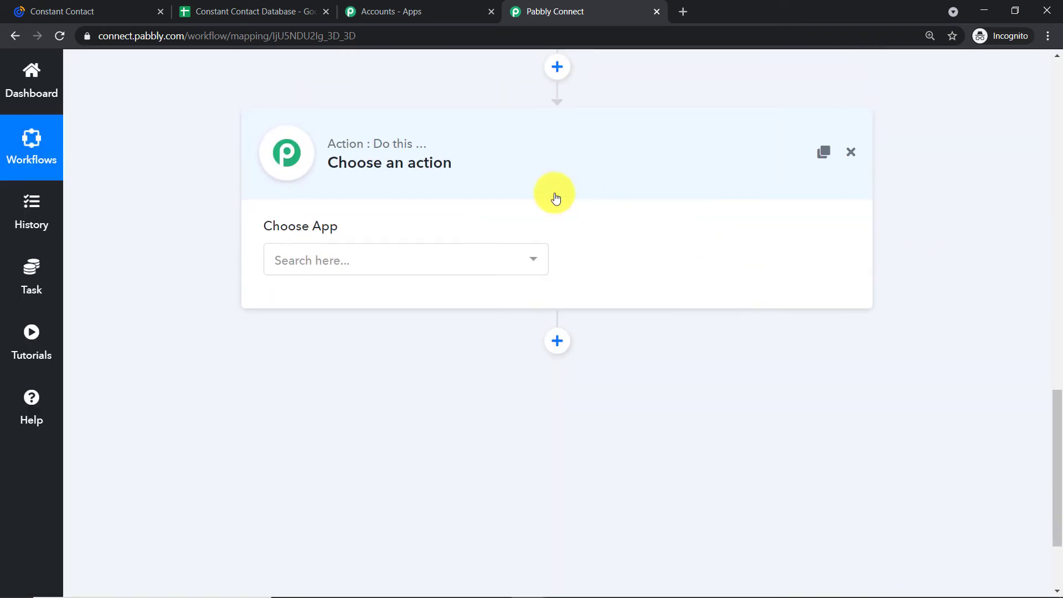
pyautogui.click(410, 269)
pyautogui.write('con')
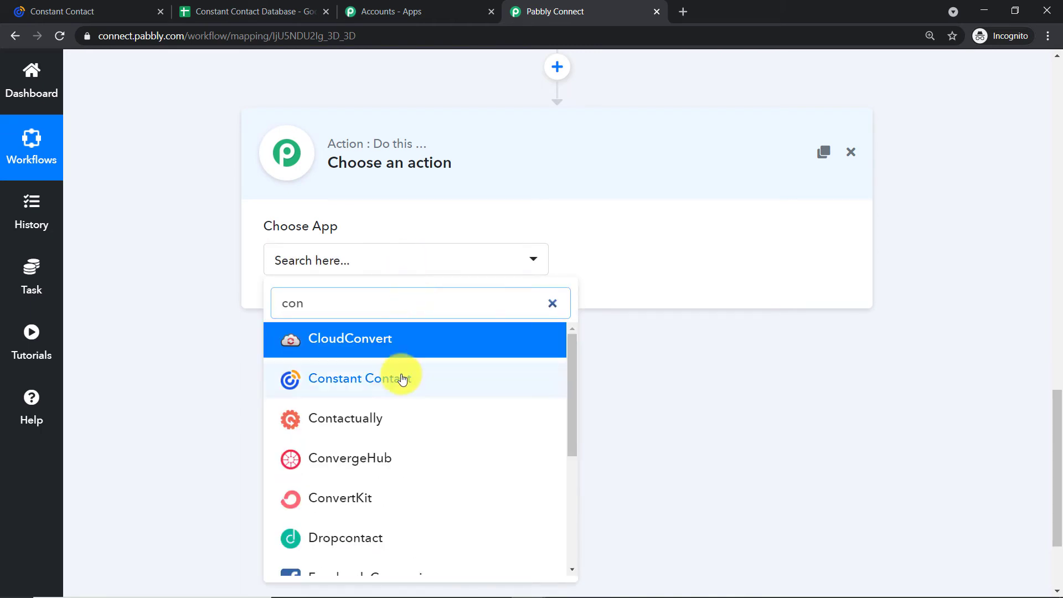
pyautogui.click(407, 378)
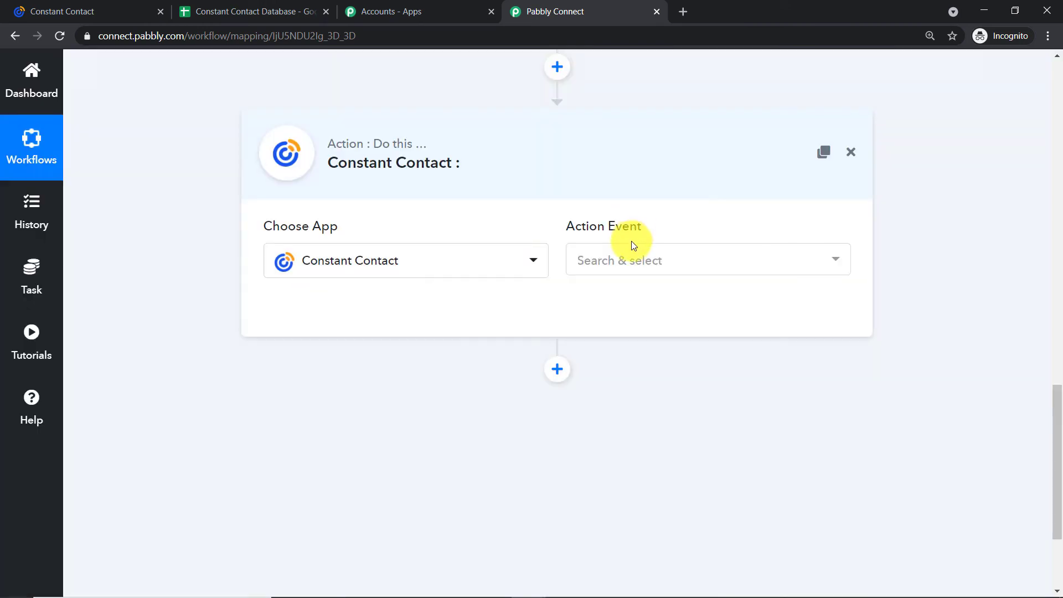
# Set the action event to Create Contact after reviewing the other available Constant Contact actions.
pyautogui.click(628, 260)
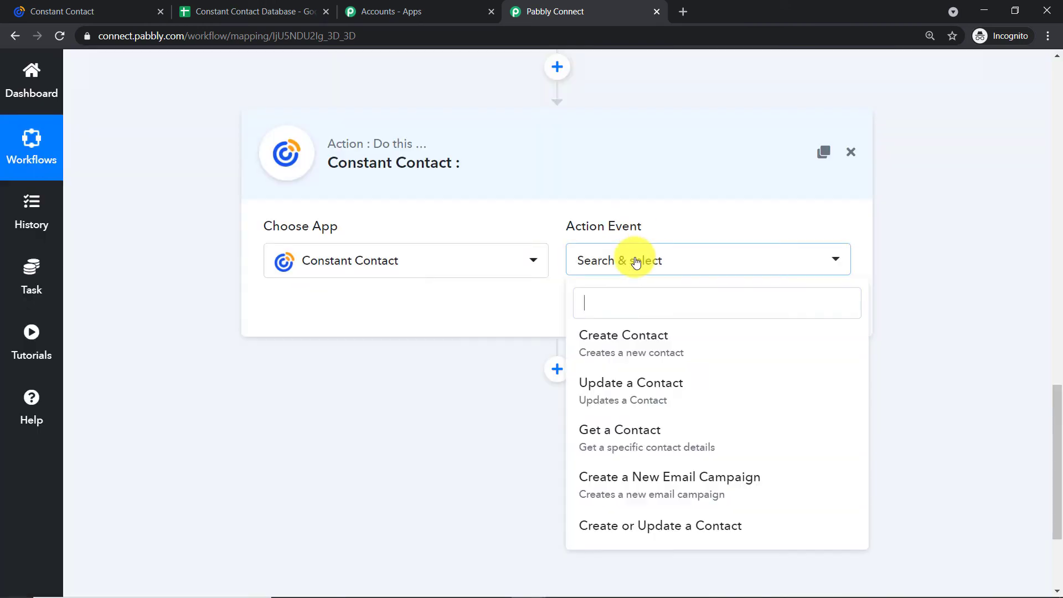
pyautogui.click(640, 348)
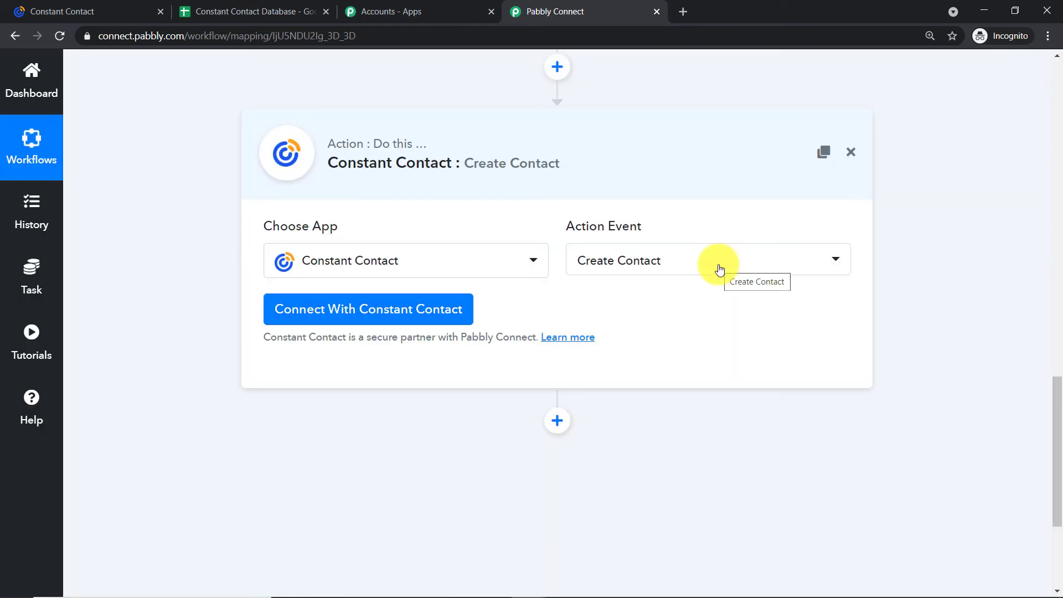
pyautogui.click(700, 261)
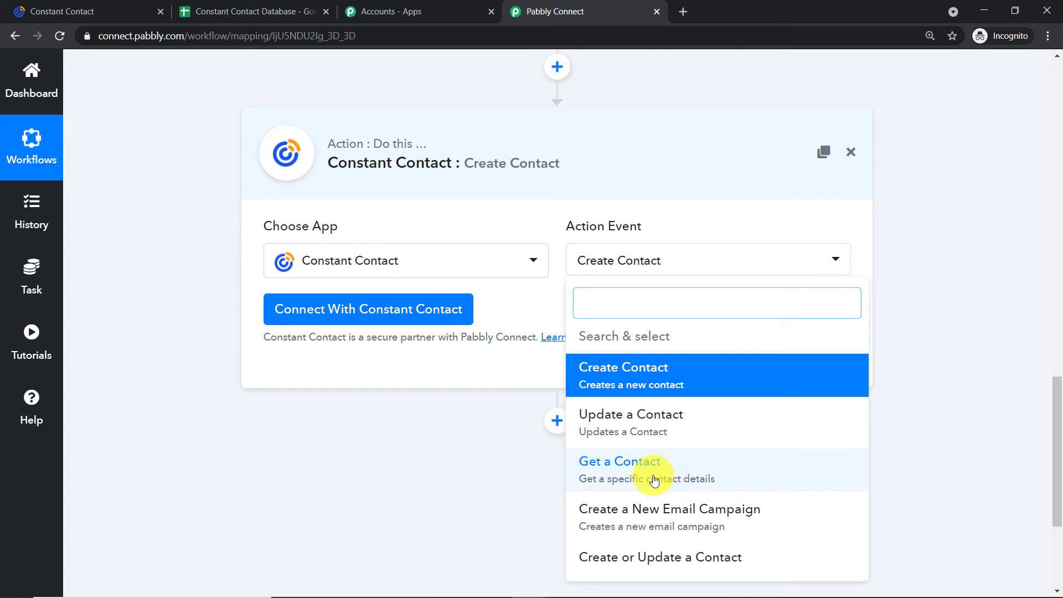
pyautogui.click(523, 308)
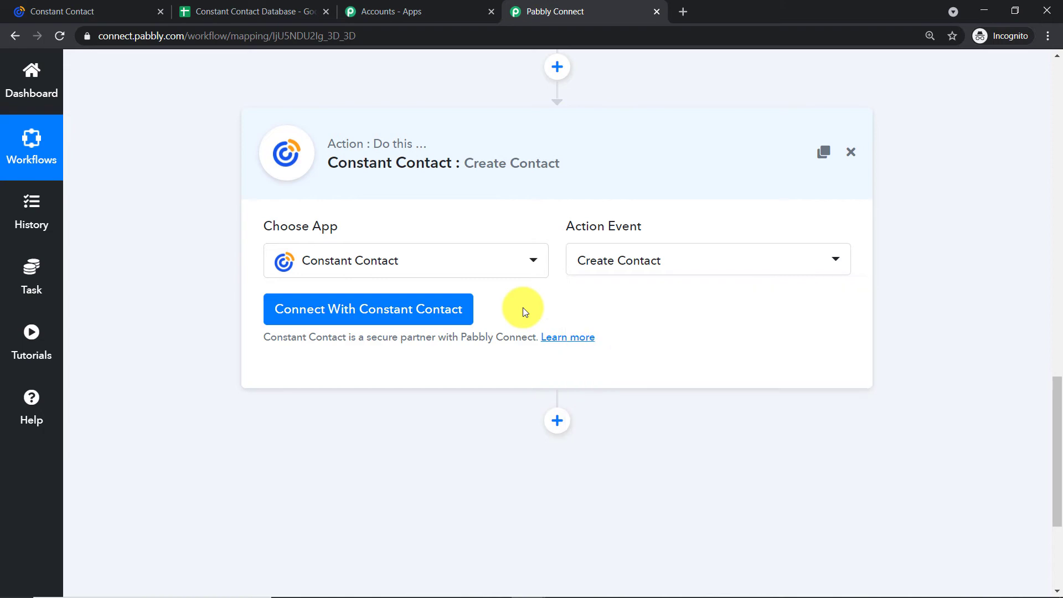
# Authorize Pabbly Connect's access to the Constant Contact account and bring up the List choices.
pyautogui.click(387, 309)
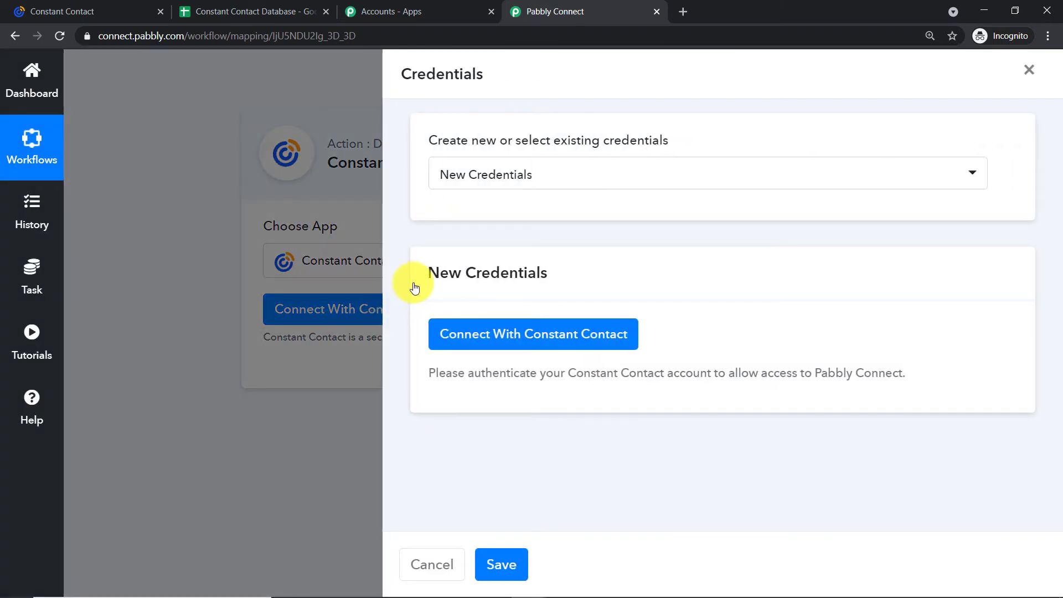
pyautogui.click(489, 334)
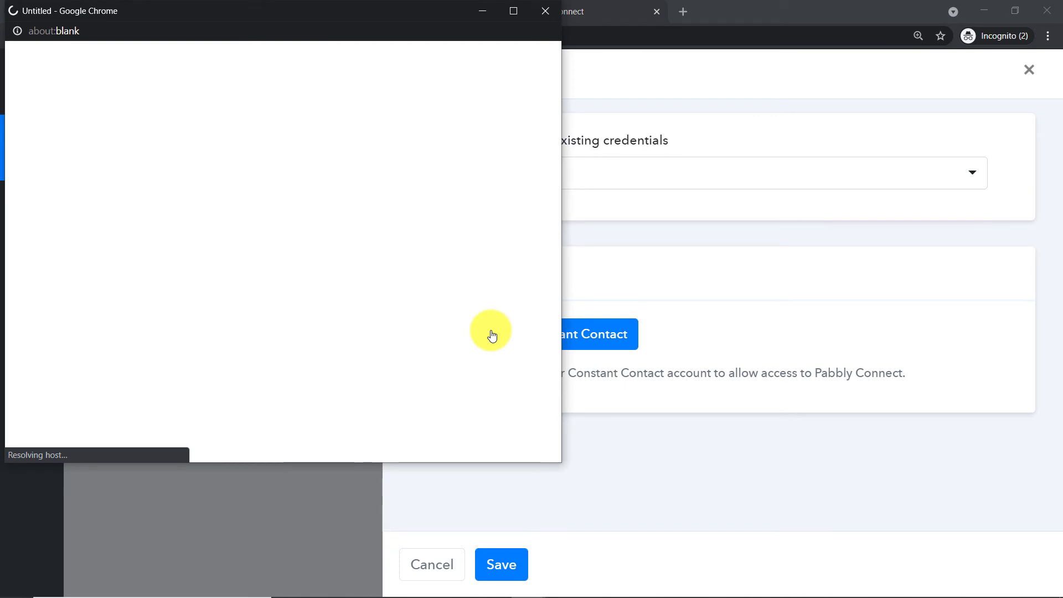
pyautogui.scroll(-4, 424, 297)
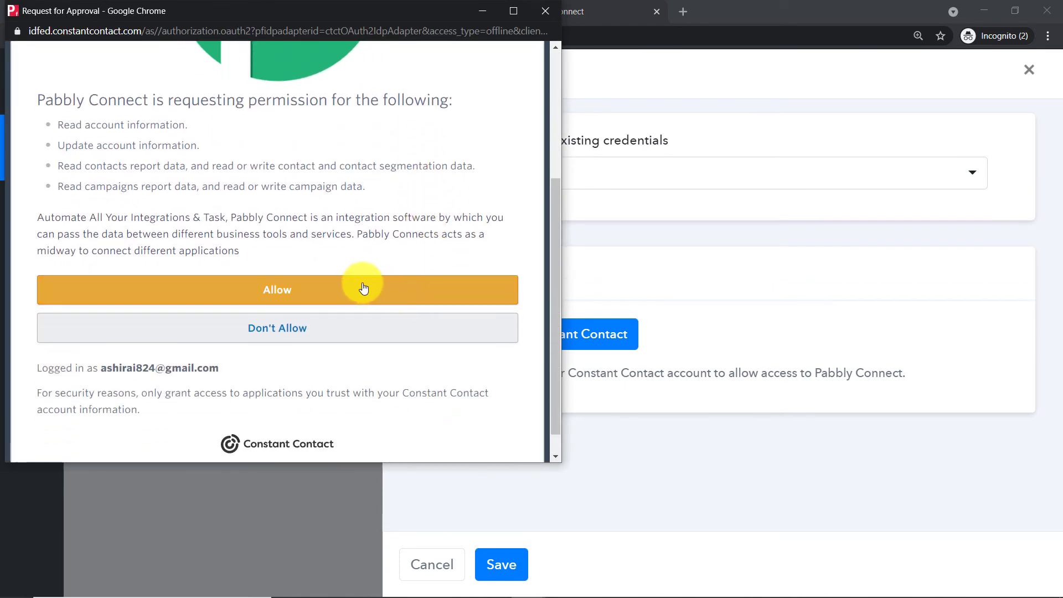
pyautogui.click(332, 290)
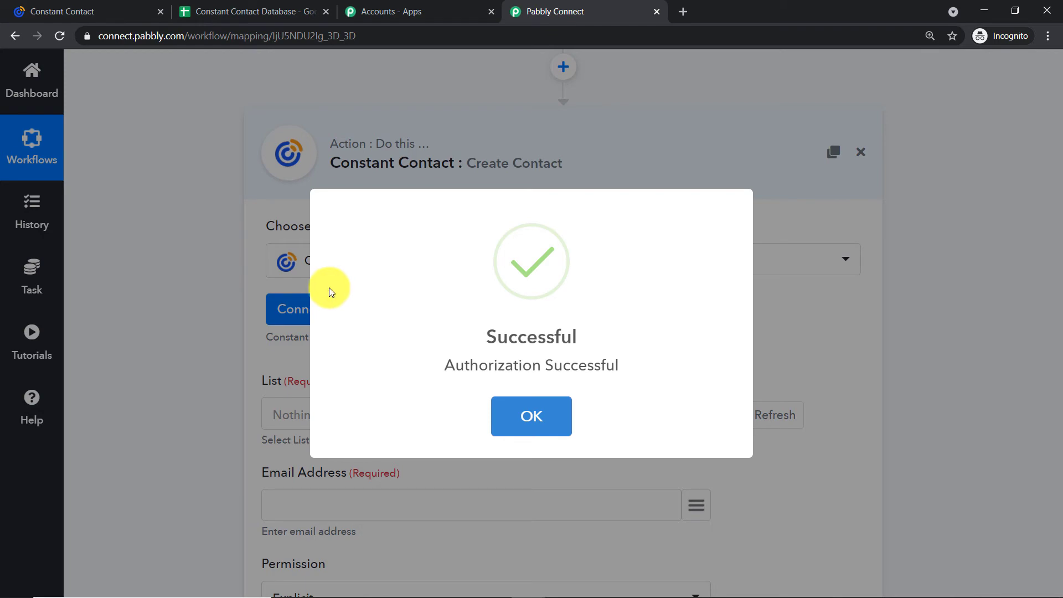
pyautogui.click(550, 424)
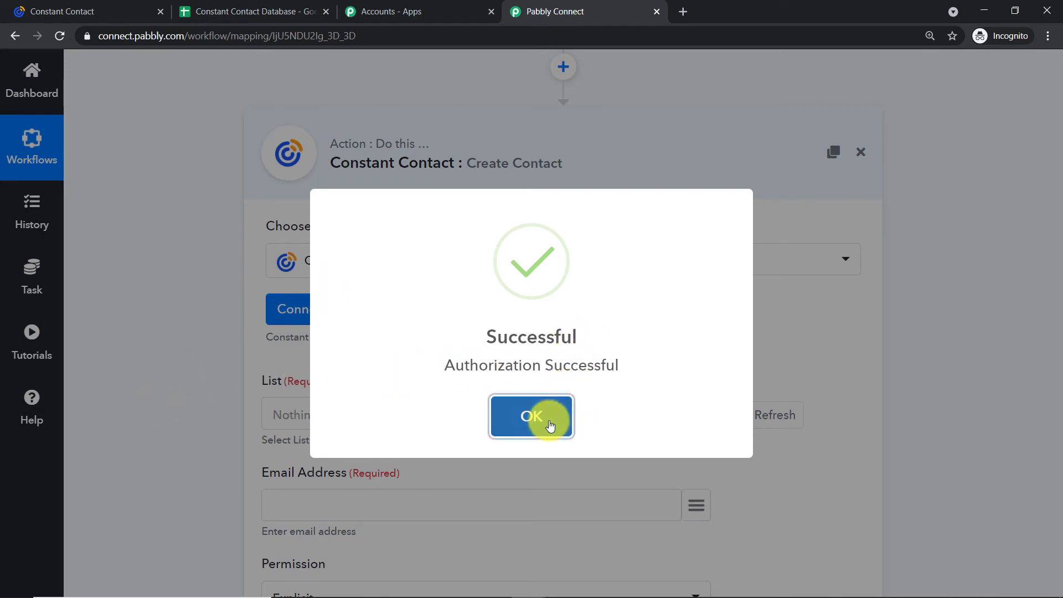
pyautogui.scroll(-3, 496, 321)
pyautogui.click(292, 293)
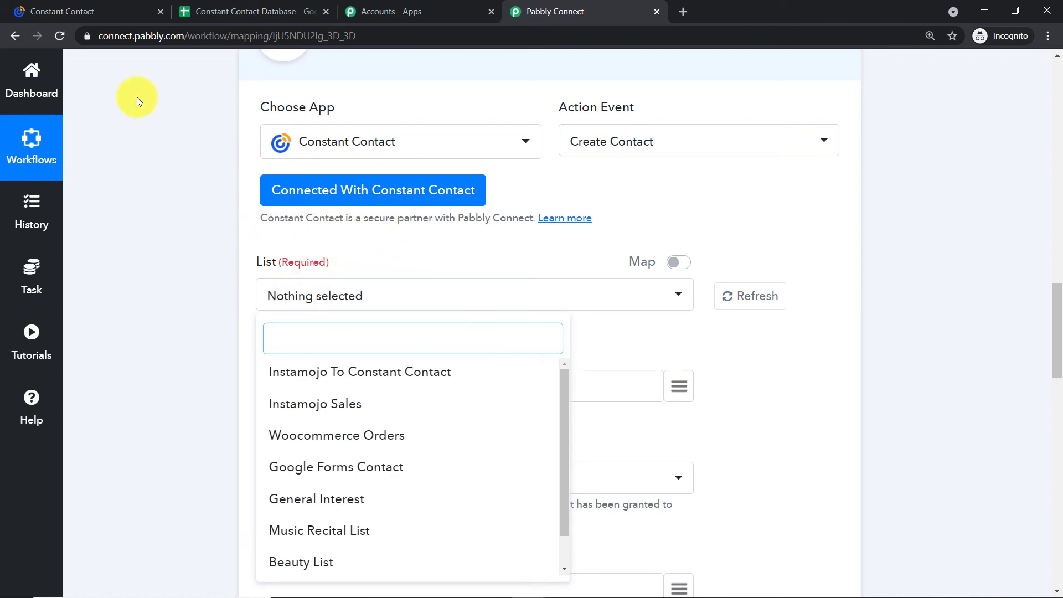
# Open Constant Contact's Lists overview and scroll through the eight existing contact lists.
pyautogui.click(23, 8)
pyautogui.scroll(2, 325, 289)
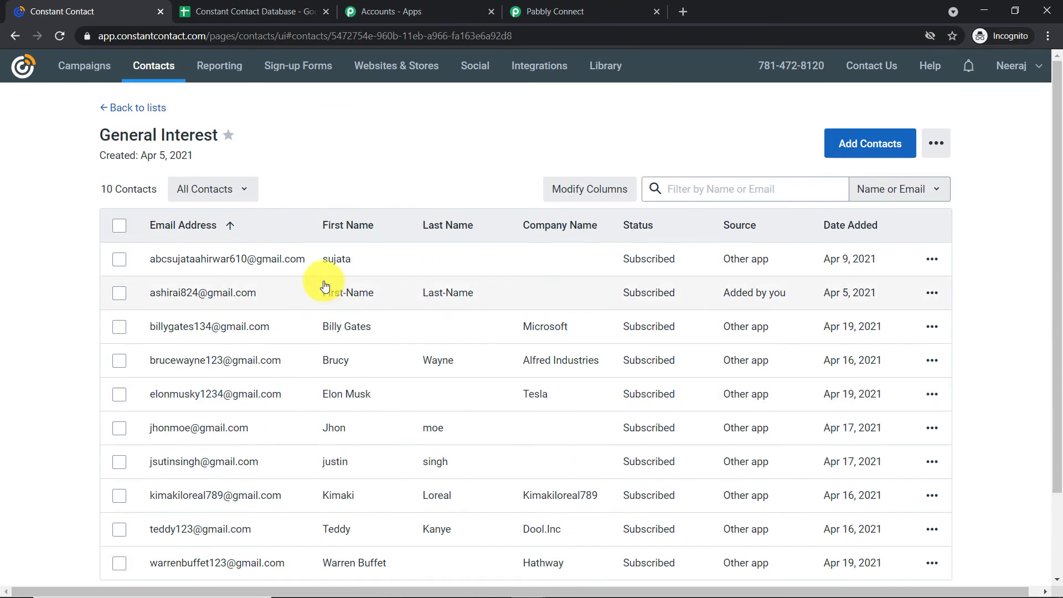
pyautogui.click(164, 67)
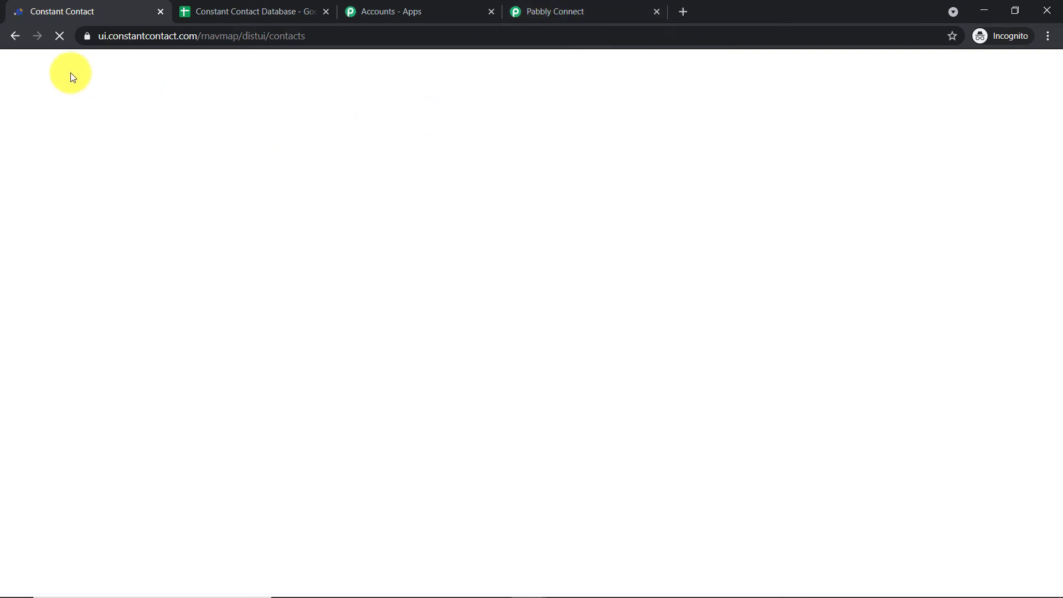
pyautogui.click(605, 9)
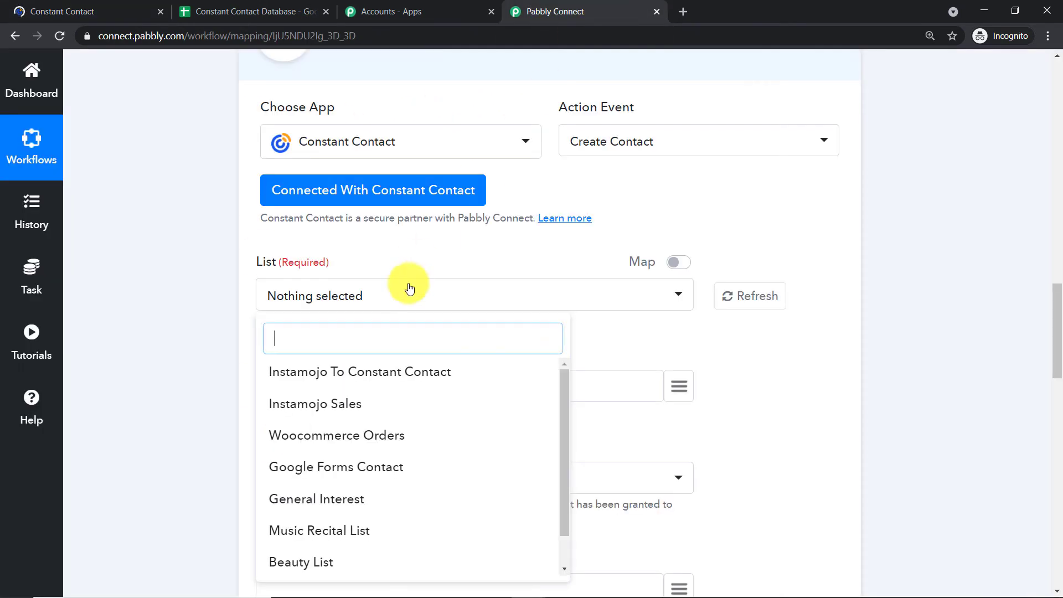
pyautogui.click(53, 10)
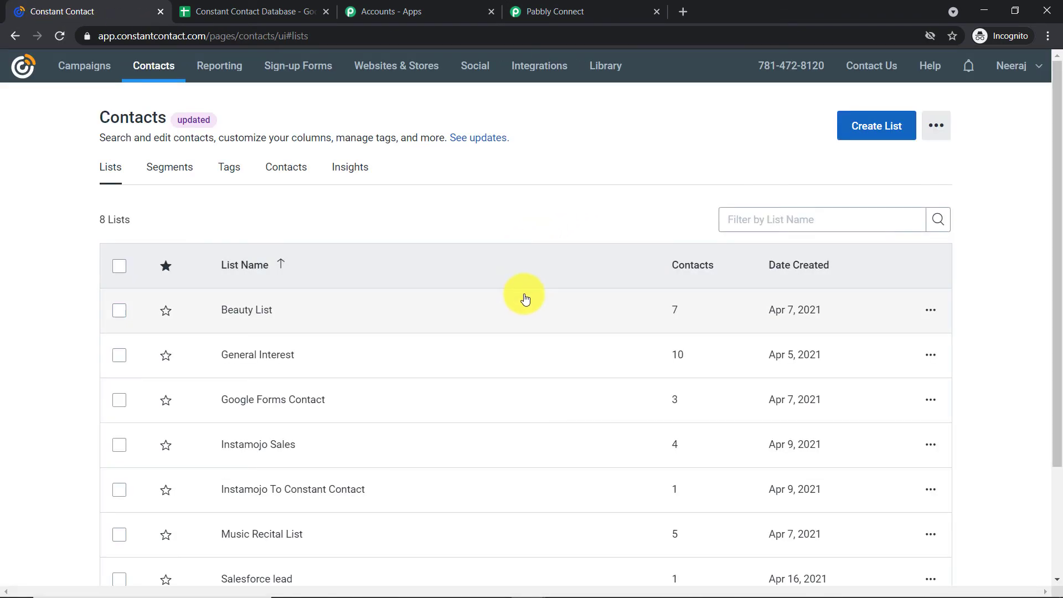
pyautogui.scroll(-1, 338, 246)
pyautogui.scroll(-2, 338, 246)
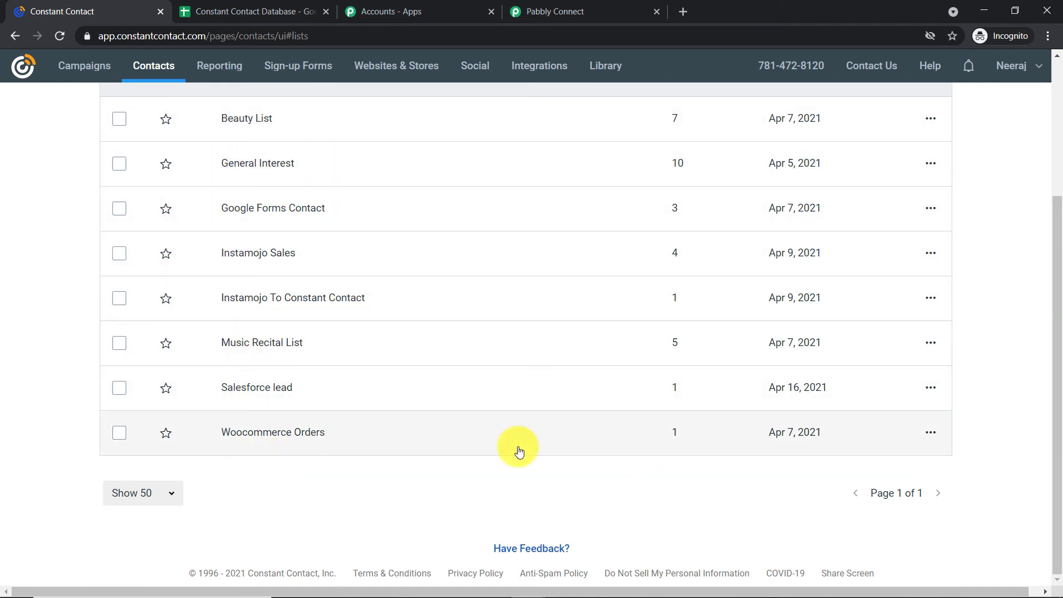
pyautogui.scroll(2, 386, 202)
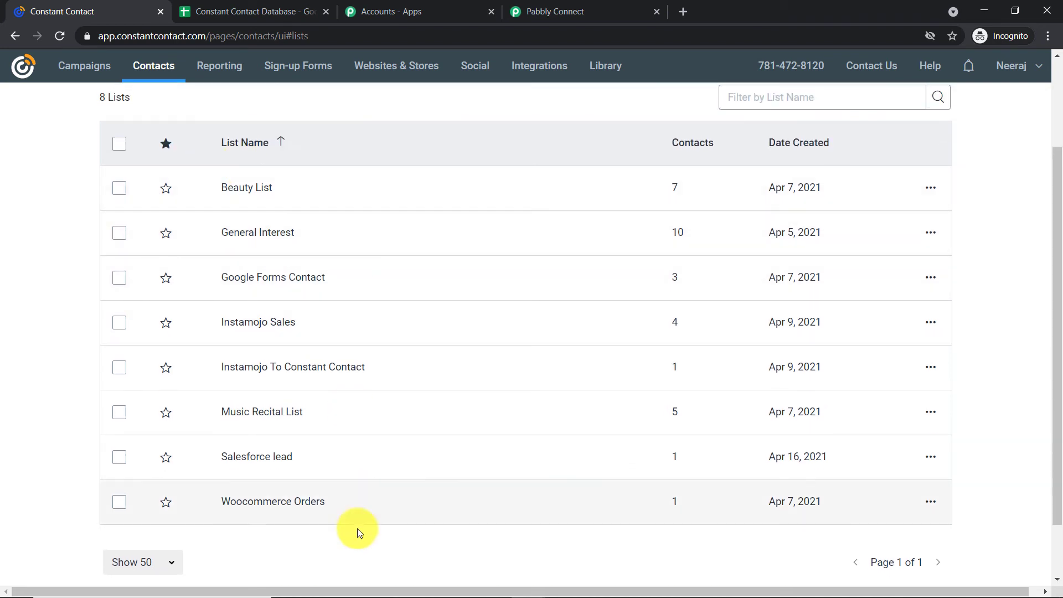
# Compare the workflow's List options against Constant Contact's lists, ending at the top of the Lists page.
pyautogui.click(605, 10)
pyautogui.scroll(-1, 432, 487)
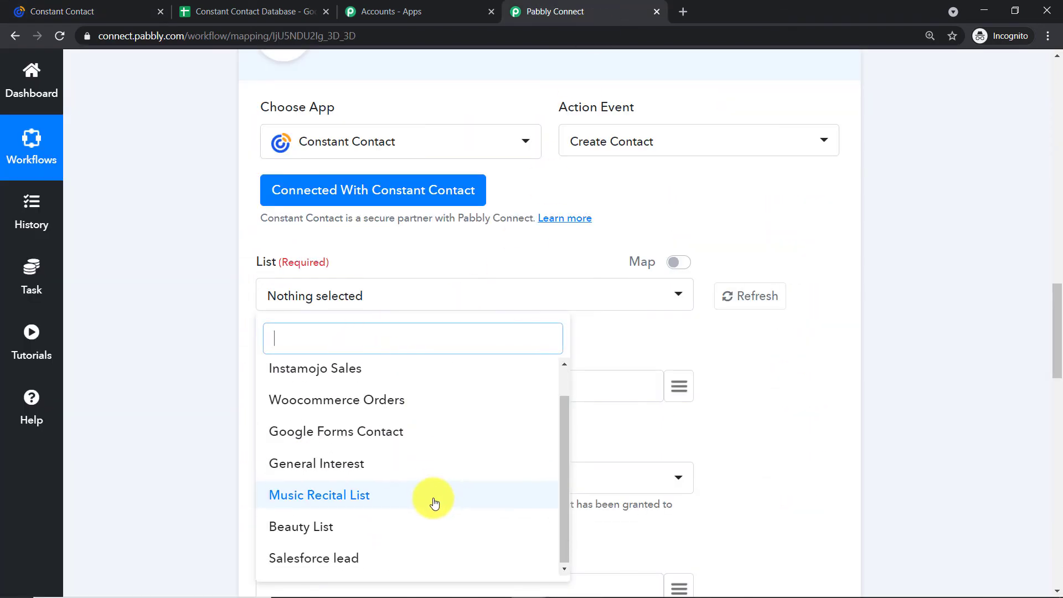
pyautogui.click(59, 9)
pyautogui.click(606, 7)
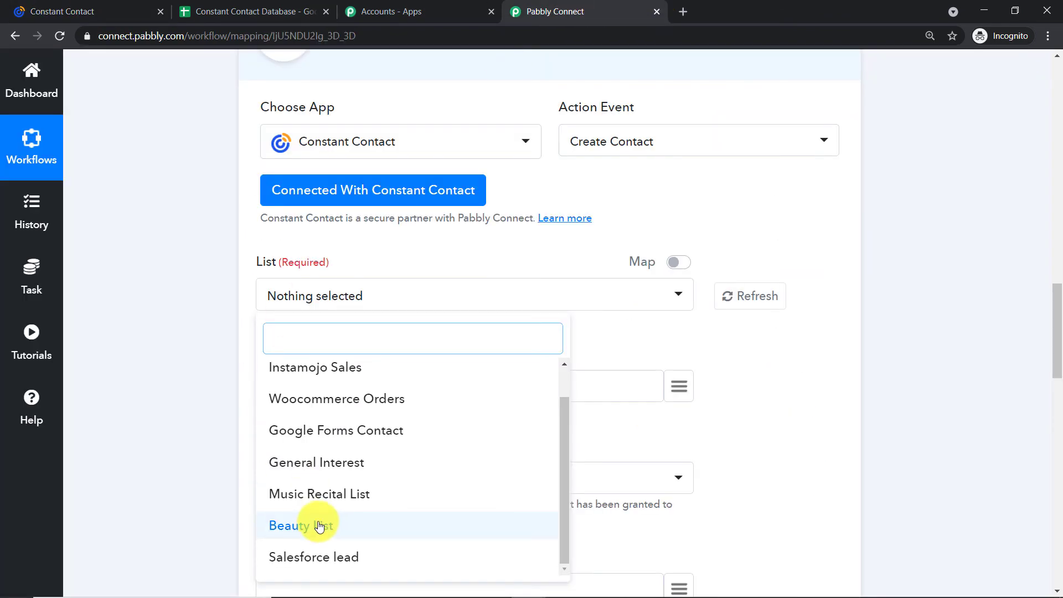
pyautogui.click(61, 10)
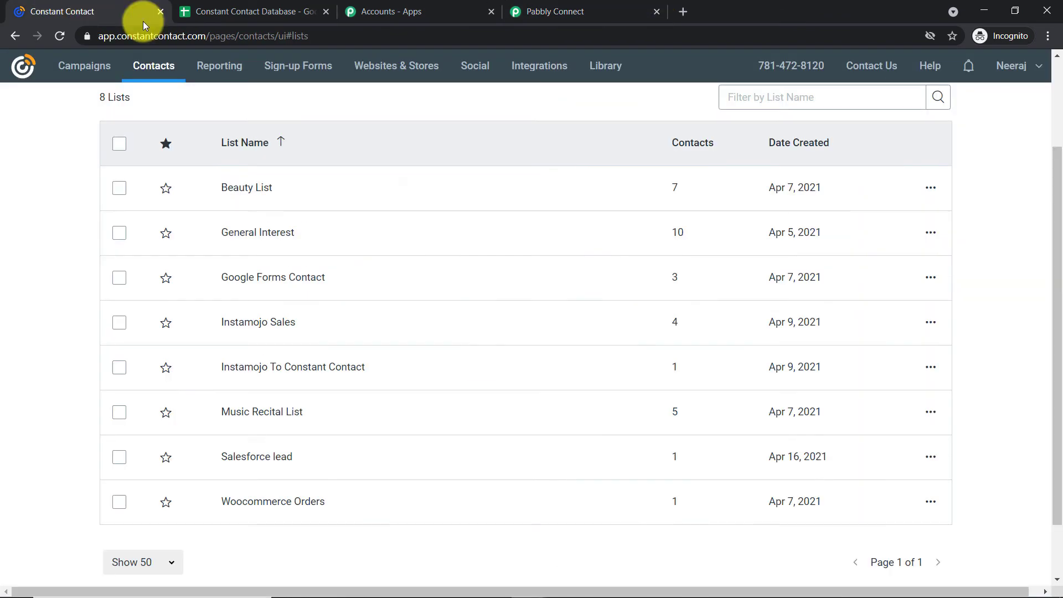
pyautogui.scroll(2, 636, 276)
# Create a new Constant Contact list named 'Google Sheets' and return to the workflow.
pyautogui.click(877, 124)
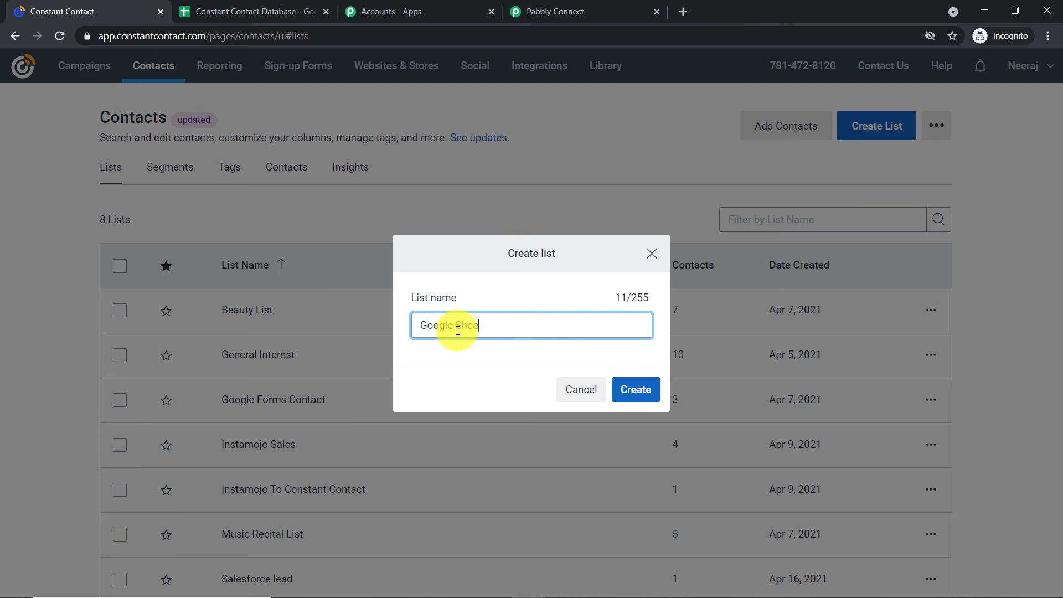
pyautogui.write('Google Sheets')
pyautogui.click(637, 389)
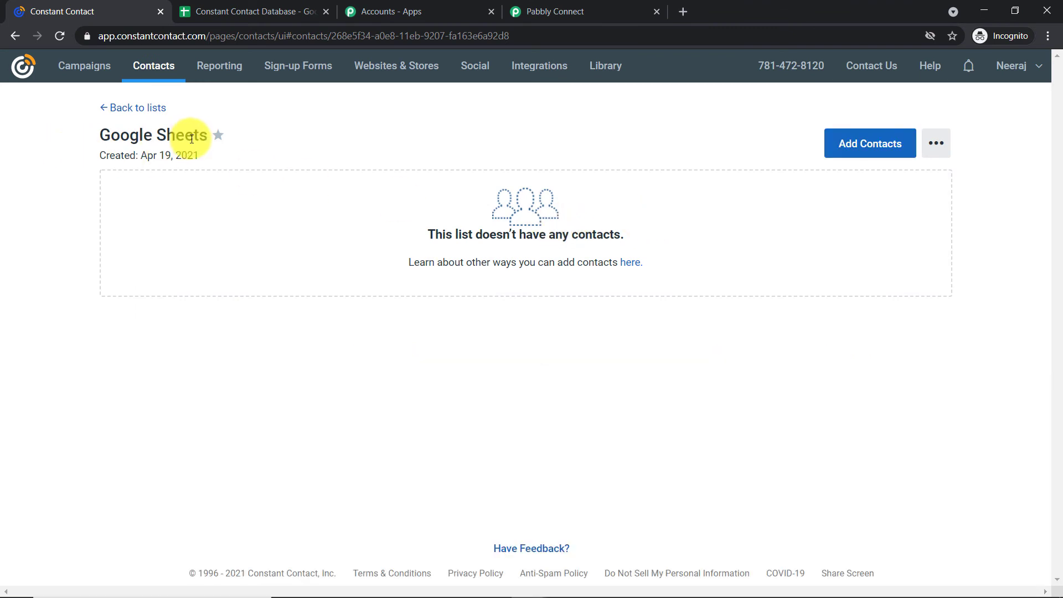
pyautogui.click(554, 11)
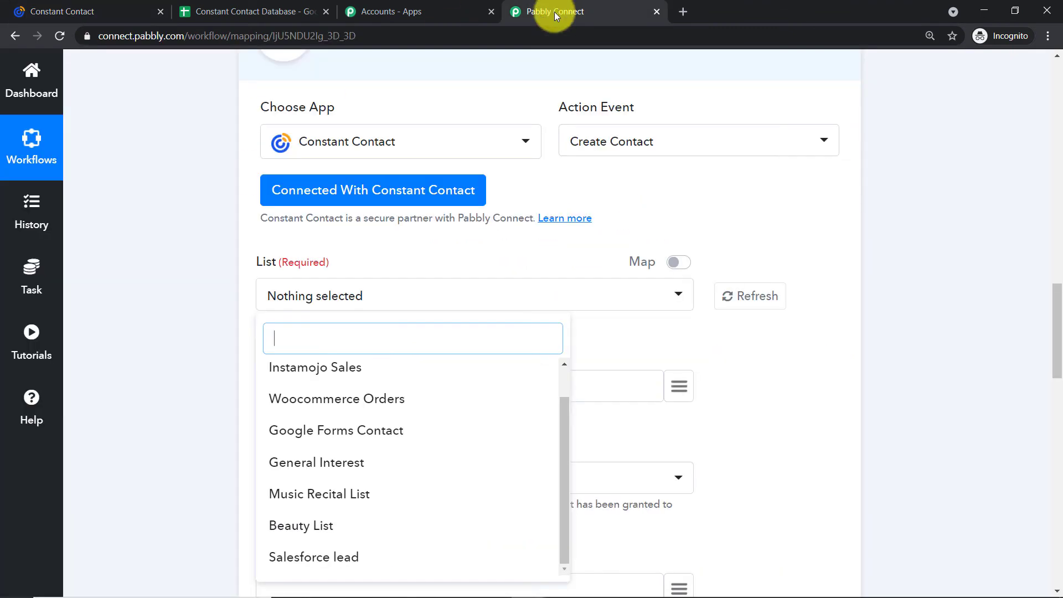
# Refresh the Constant Contact lists and select the new Google Sheets list.
pyautogui.click(745, 263)
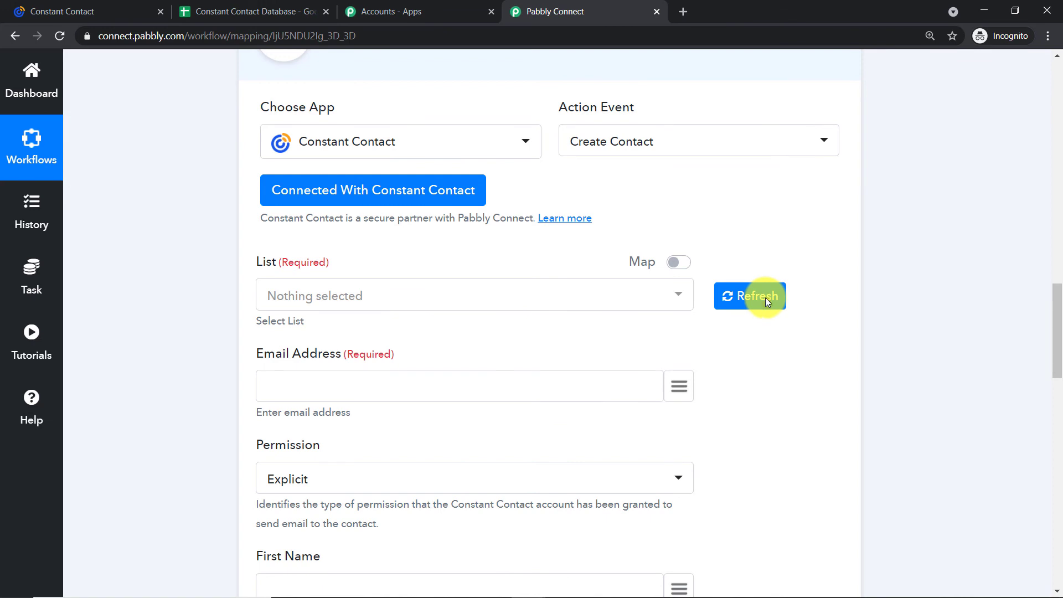
pyautogui.click(765, 298)
pyautogui.click(645, 299)
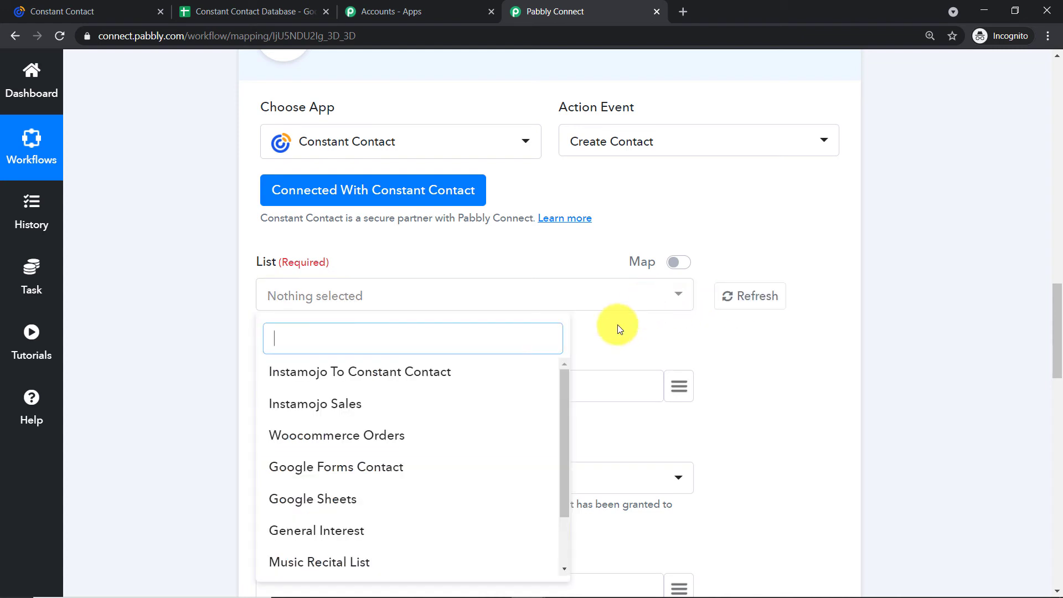
pyautogui.click(291, 499)
pyautogui.click(491, 252)
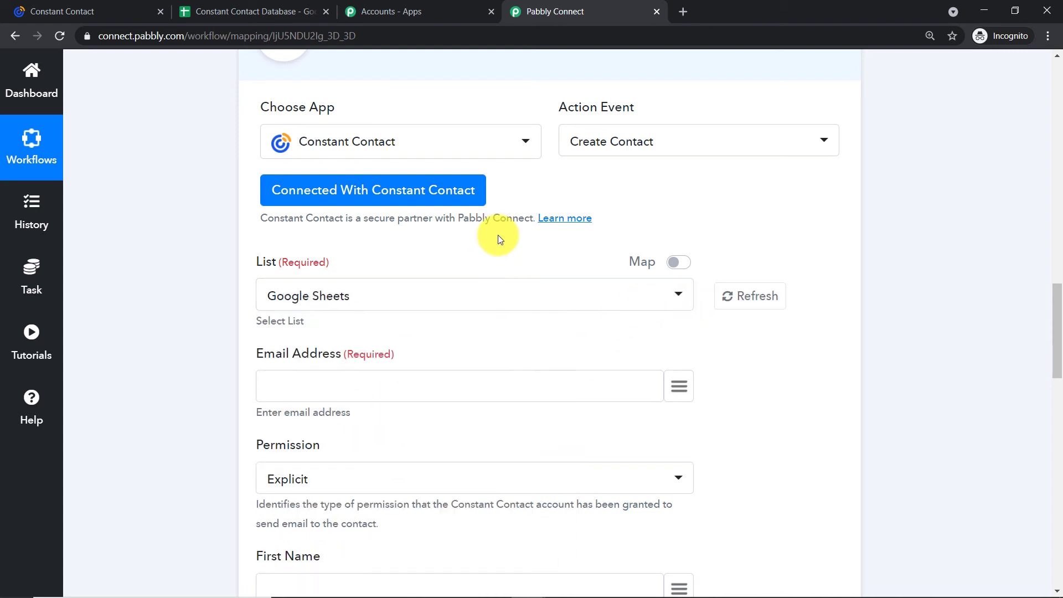
pyautogui.scroll(-1, 407, 305)
pyautogui.scroll(-2, 408, 307)
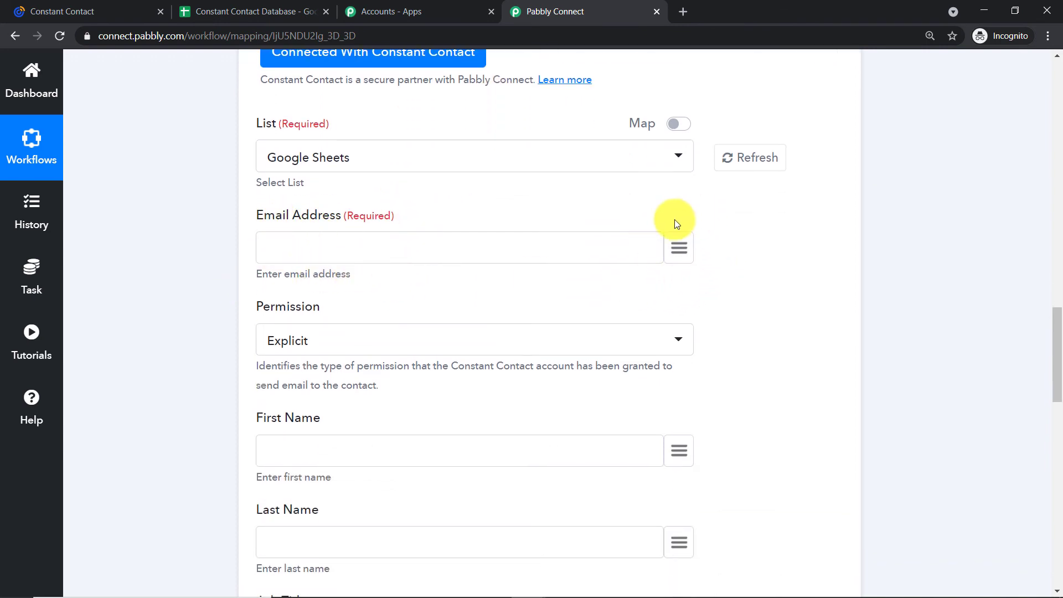
# Map the sheet's Email to Email Address and Name to First Name.
pyautogui.click(679, 248)
pyautogui.click(460, 341)
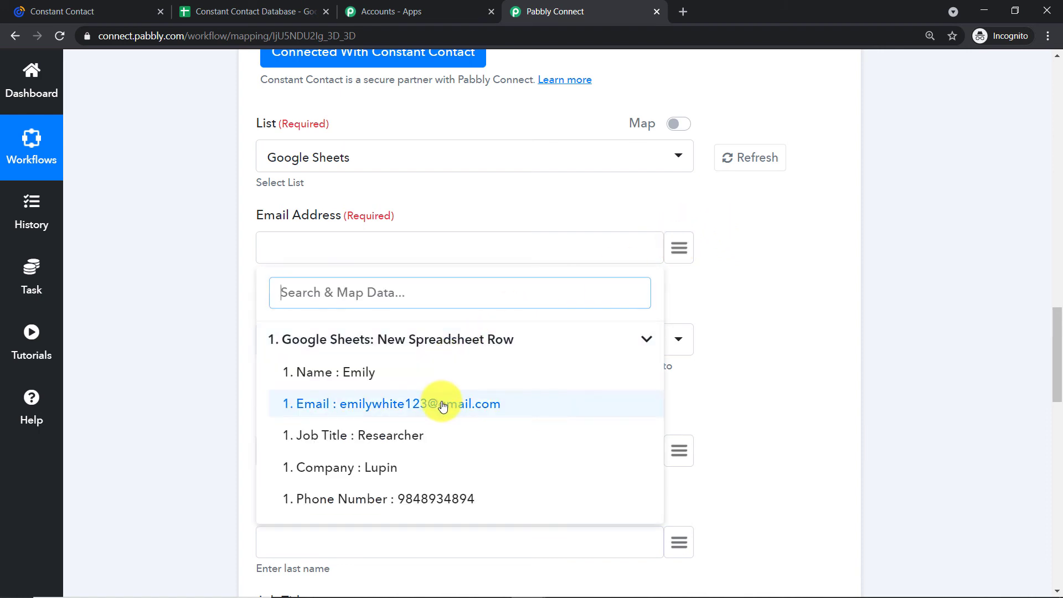
pyautogui.click(446, 405)
pyautogui.scroll(-3, 487, 349)
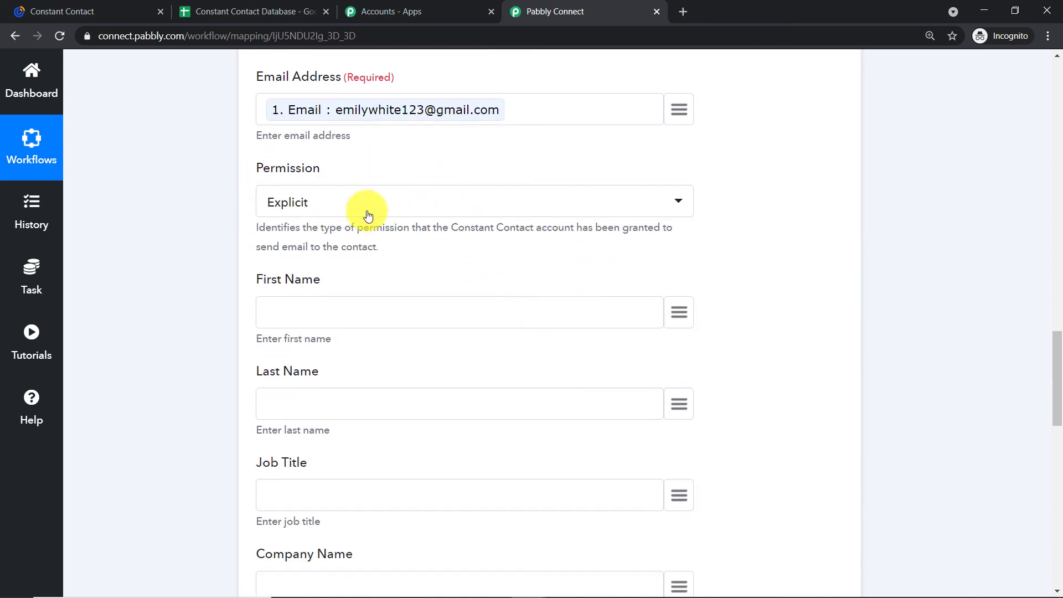
pyautogui.scroll(-3, 363, 215)
pyautogui.click(679, 173)
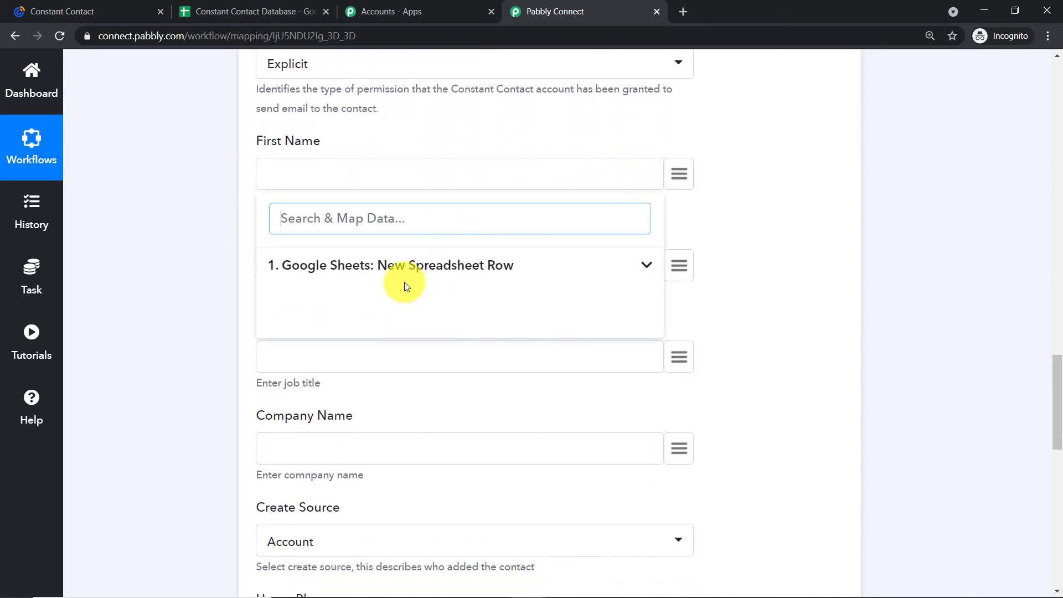
pyautogui.click(391, 266)
pyautogui.click(380, 299)
pyautogui.scroll(-1, 277, 176)
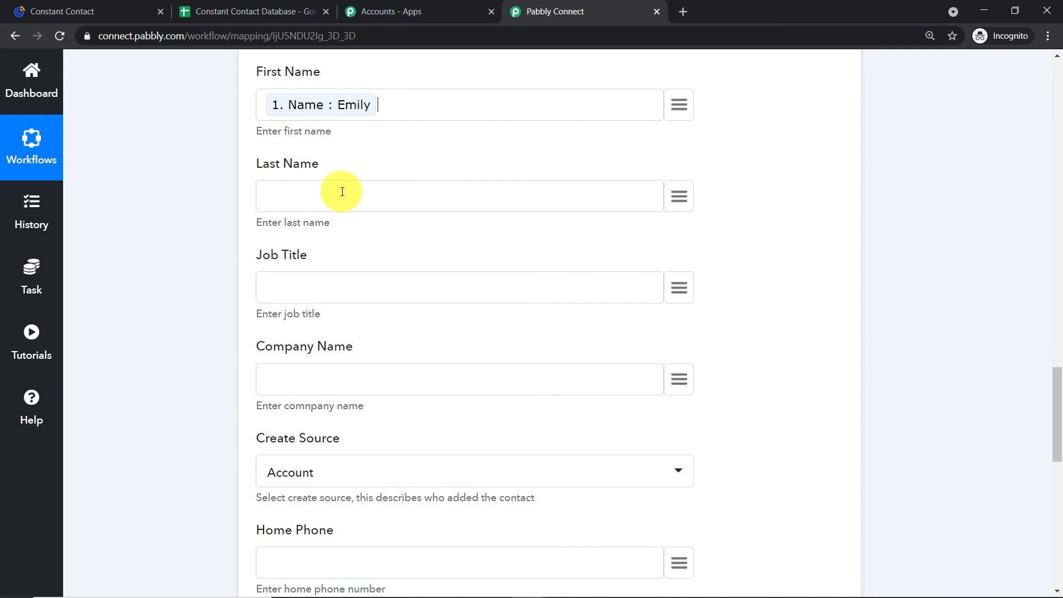
pyautogui.scroll(-1, 345, 192)
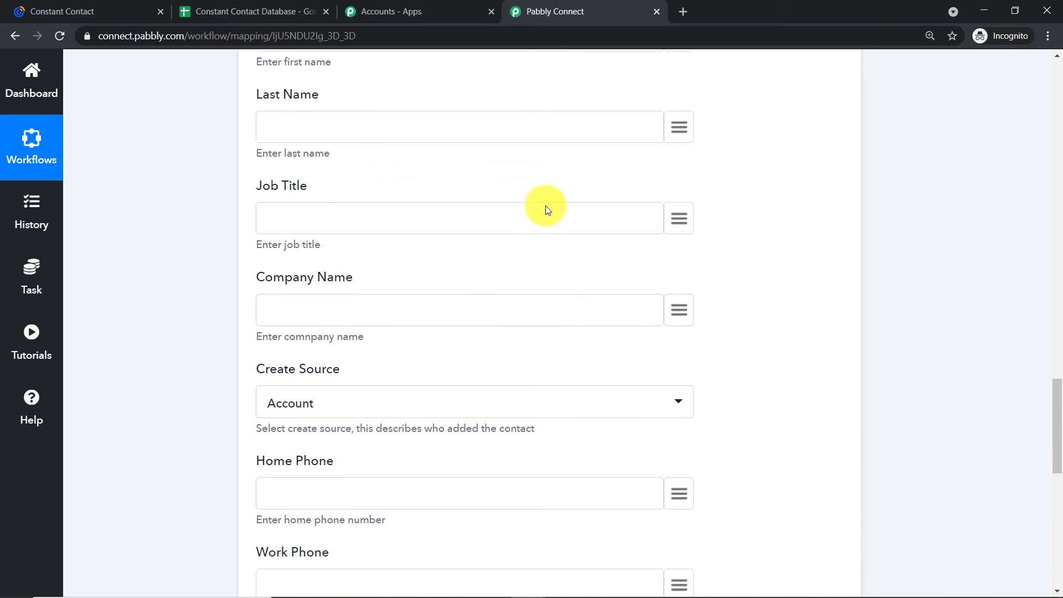
# Map the sheet's Job Title, Company to Company Name, and Phone Number to Home Phone.
pyautogui.click(680, 219)
pyautogui.click(396, 313)
pyautogui.click(332, 410)
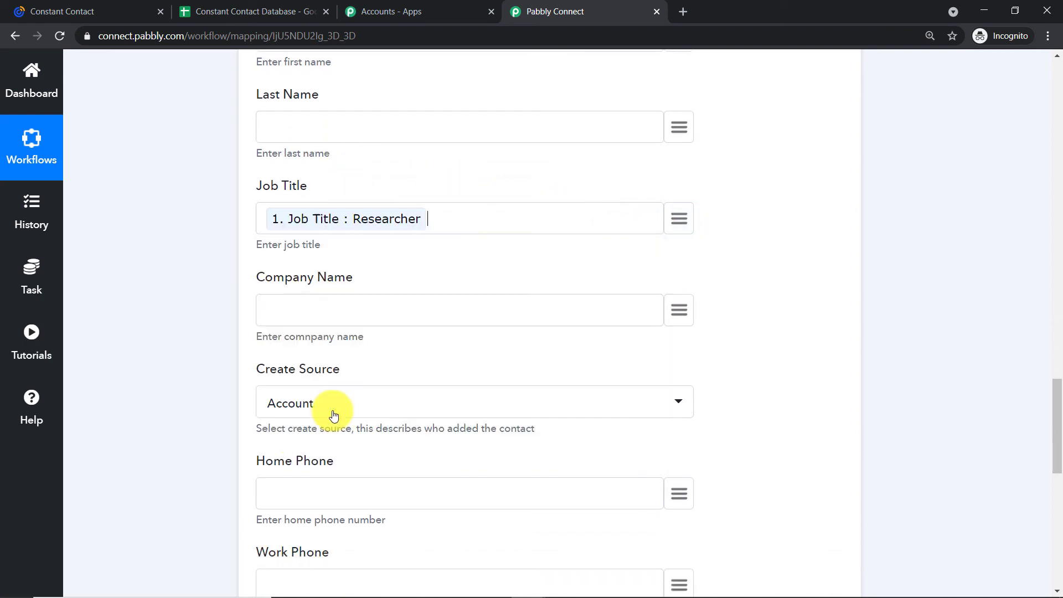
pyautogui.scroll(-2, 427, 316)
pyautogui.click(686, 169)
pyautogui.click(427, 258)
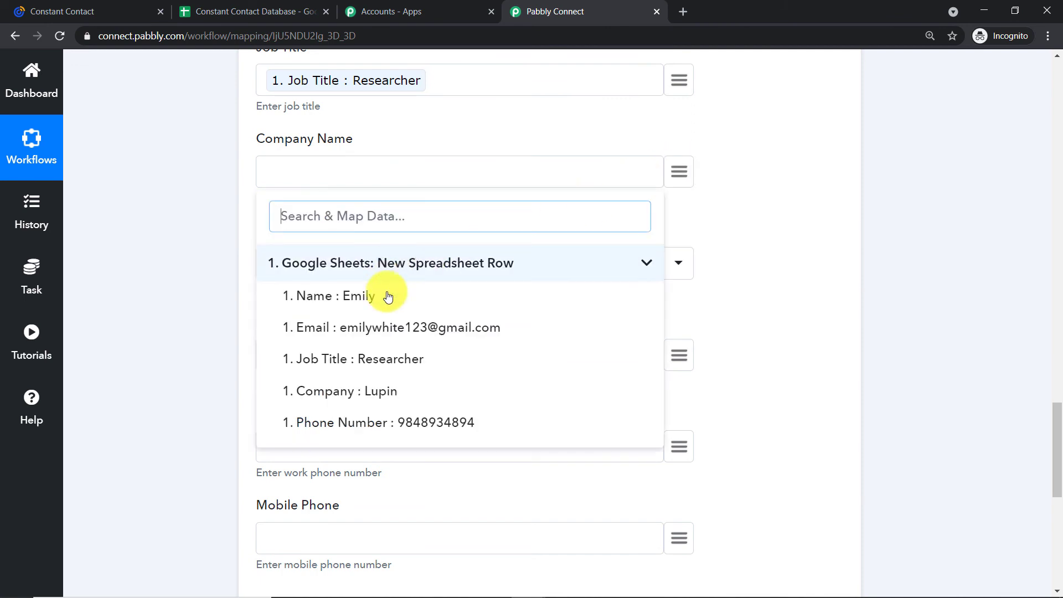
pyautogui.click(368, 389)
pyautogui.scroll(-1, 536, 305)
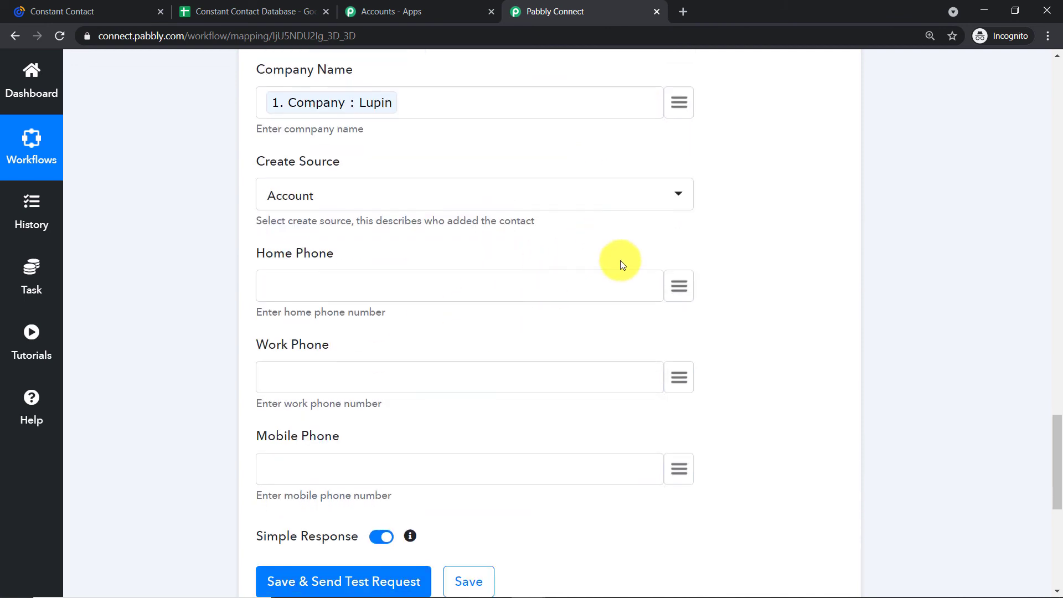
pyautogui.click(678, 284)
pyautogui.click(494, 375)
pyautogui.click(392, 535)
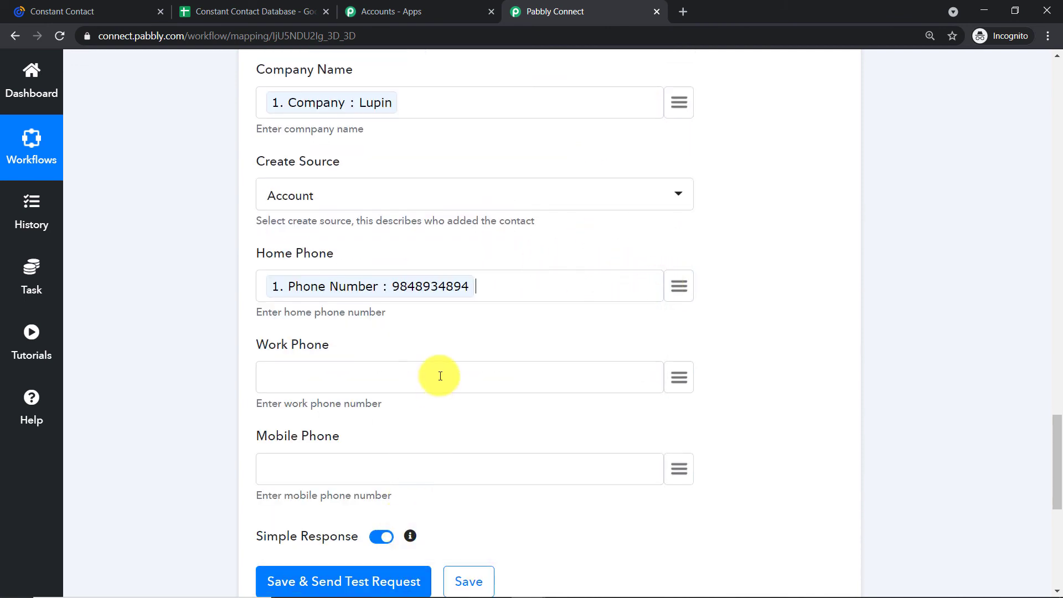
pyautogui.scroll(-1, 437, 373)
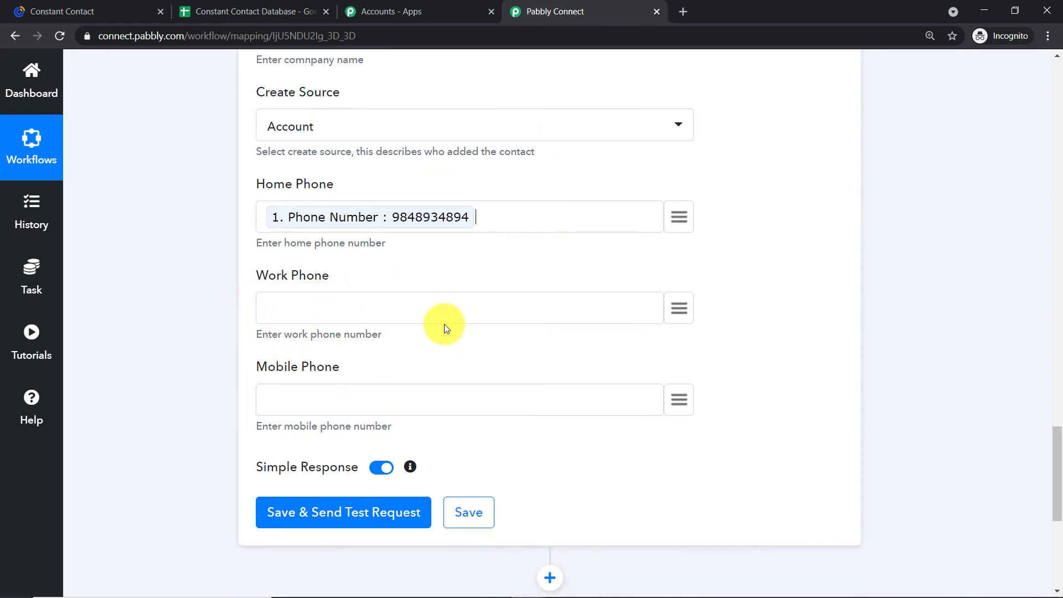
pyautogui.scroll(-2, 443, 325)
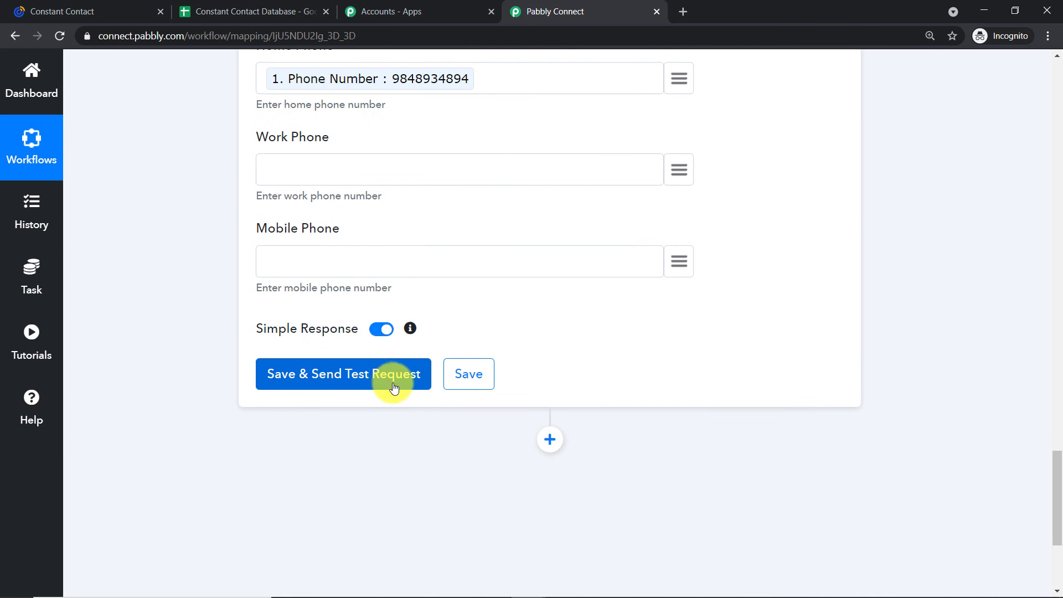
# Save the action and send a test request, reviewing the created contact's API response.
pyautogui.click(394, 384)
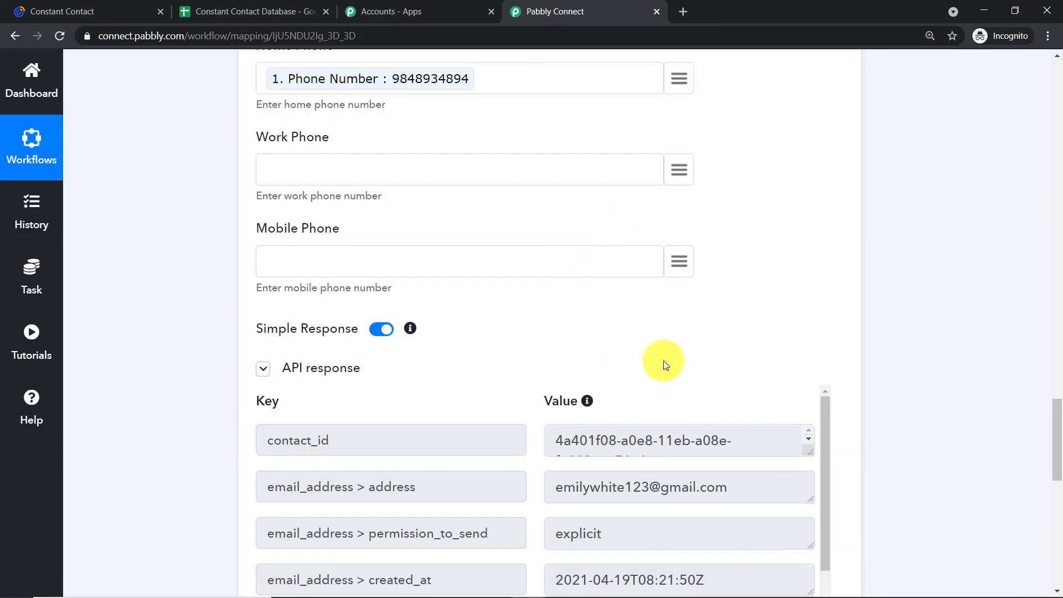
pyautogui.scroll(-2, 664, 360)
pyautogui.scroll(-3, 626, 388)
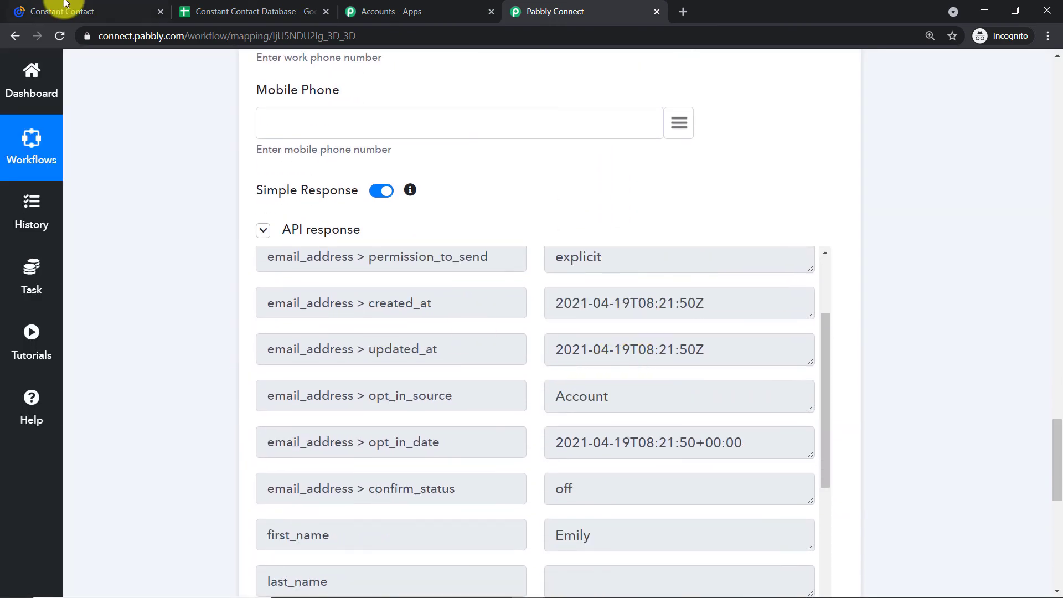
pyautogui.click(70, 7)
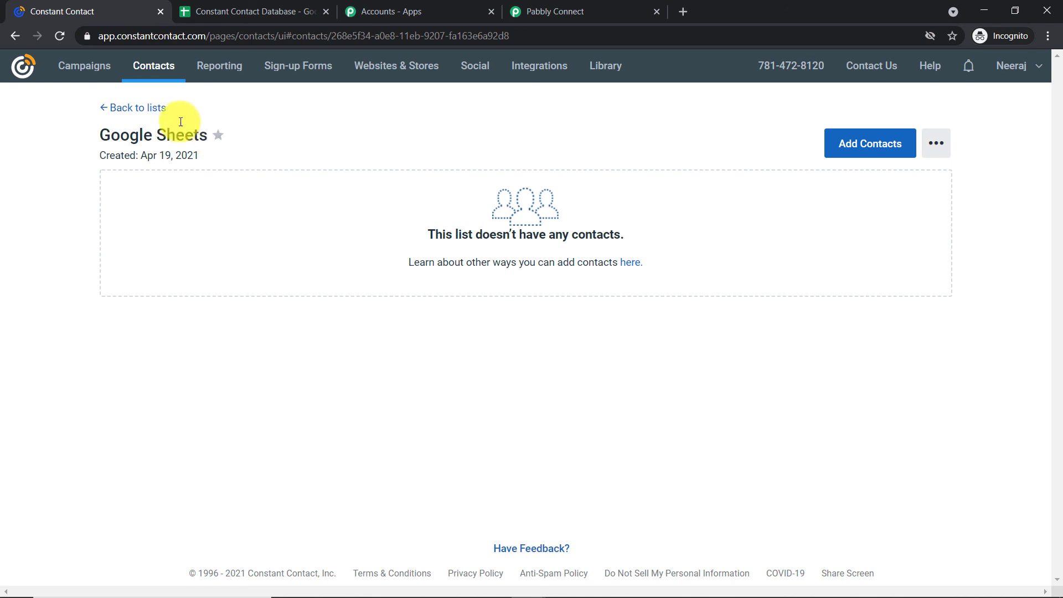
# Reload the Google Sheets list to see the test contact from Lupin, then return to Pabbly Connect.
pyautogui.click(57, 34)
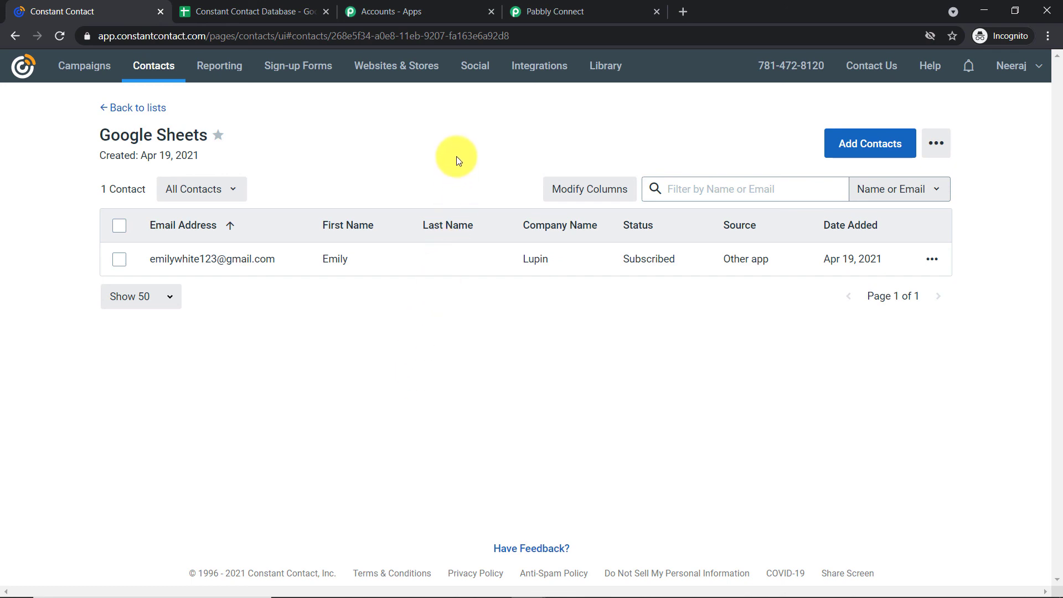
pyautogui.click(587, 10)
pyautogui.scroll(8, 1030, 288)
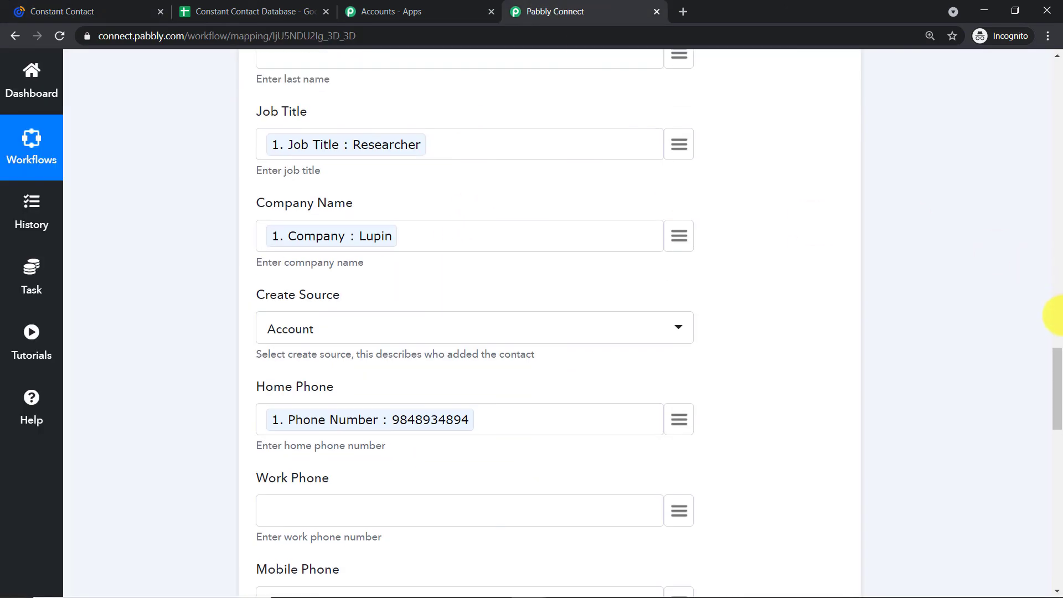
# Collapse the Constant Contact action and Google Sheets trigger steps at the top of the workflow.
pyautogui.scroll(20, 1047, 299)
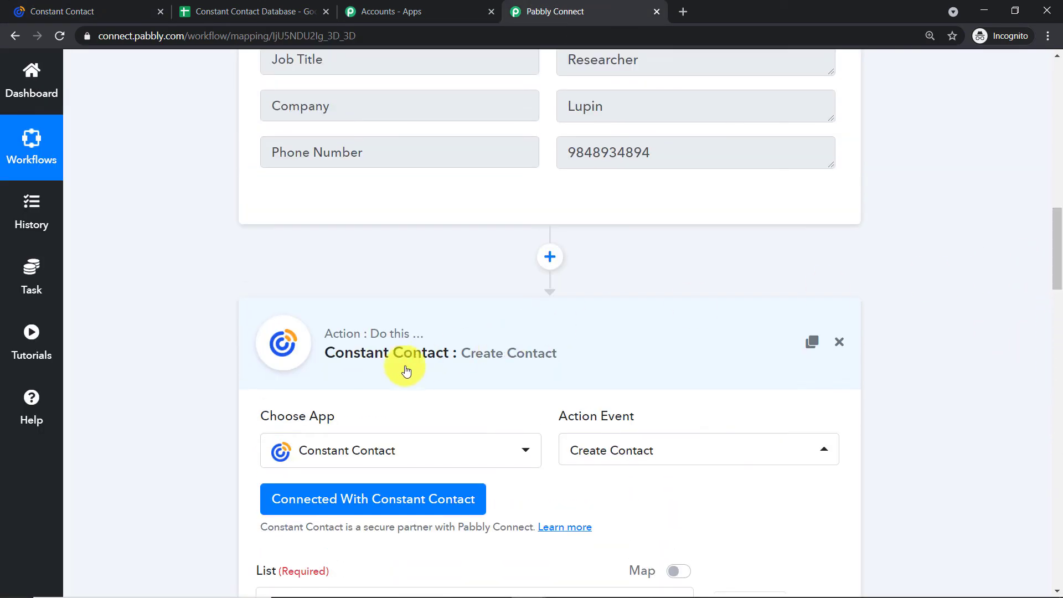
pyautogui.click(406, 370)
pyautogui.moveTo(1055, 408); pyautogui.dragTo(1059, 145)
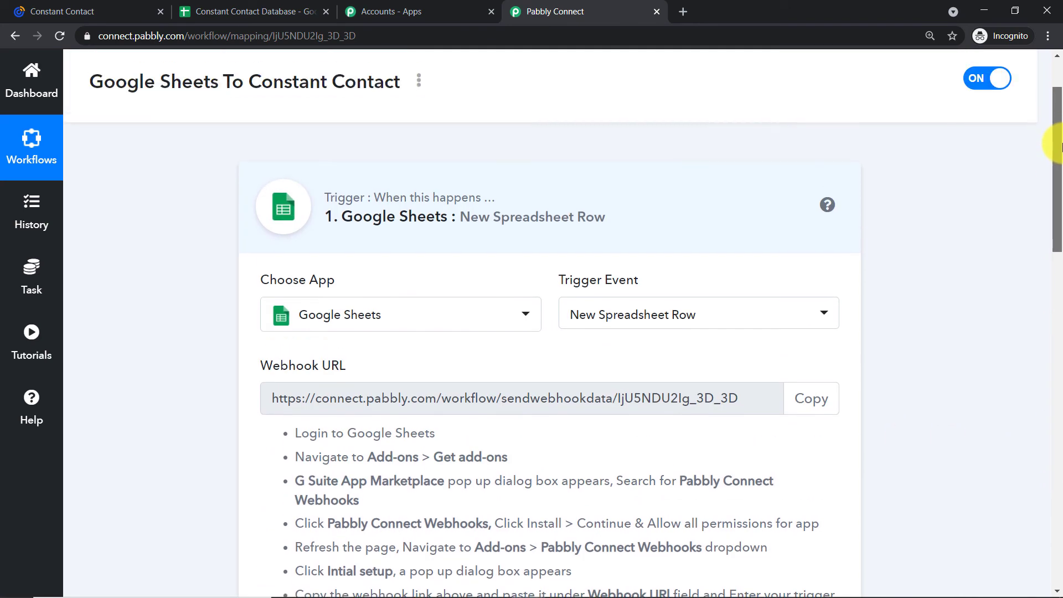
pyautogui.click(416, 220)
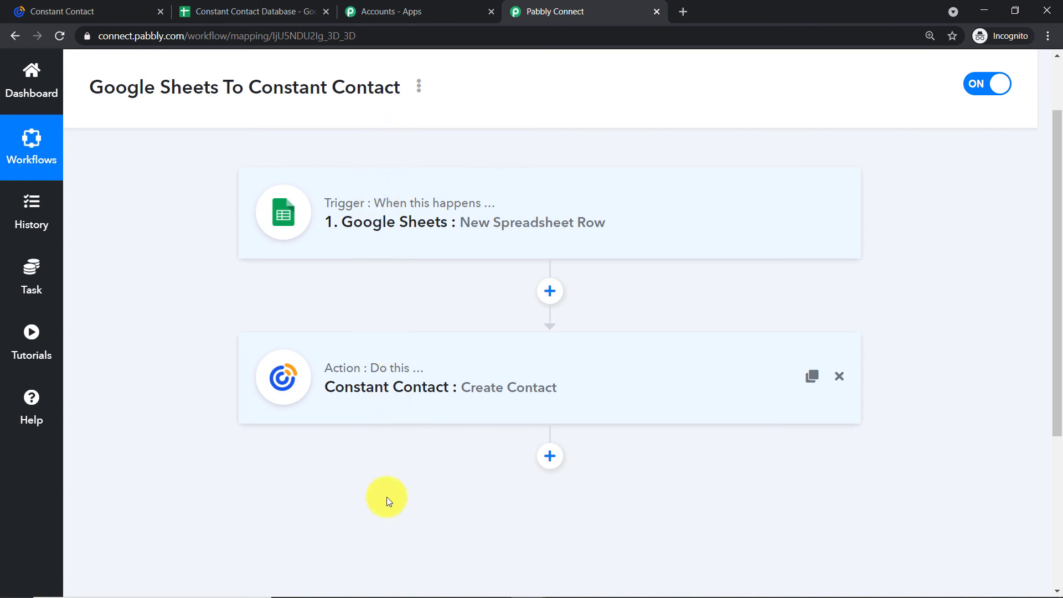
pyautogui.click(667, 582)
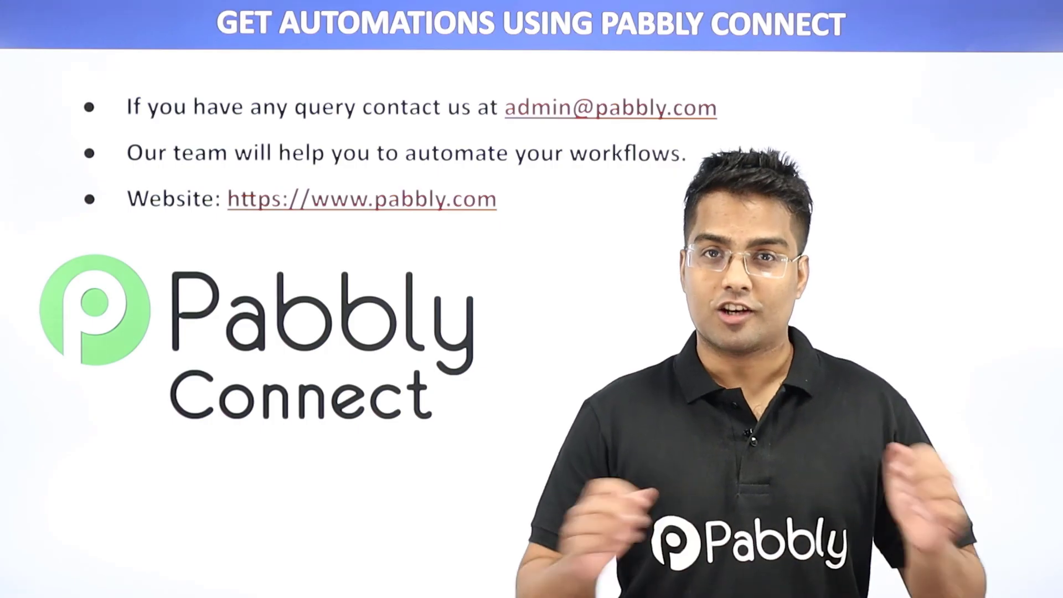